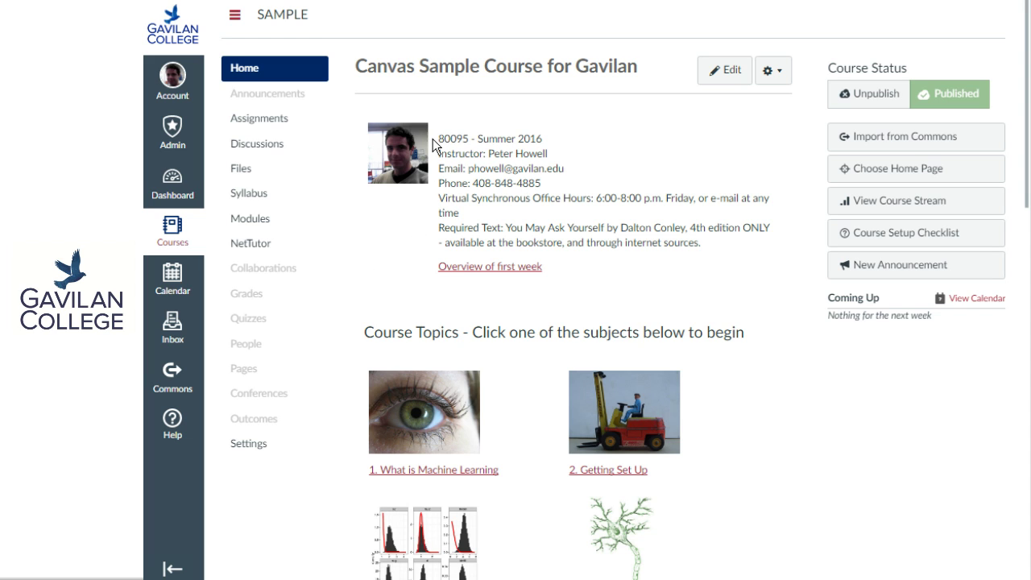
# Review the course home page's instructor details and course topics, and open the page for editing
pyautogui.moveTo(439, 139); pyautogui.dragTo(614, 232)
pyautogui.click(613, 232)
pyautogui.moveTo(364, 333); pyautogui.dragTo(573, 340)
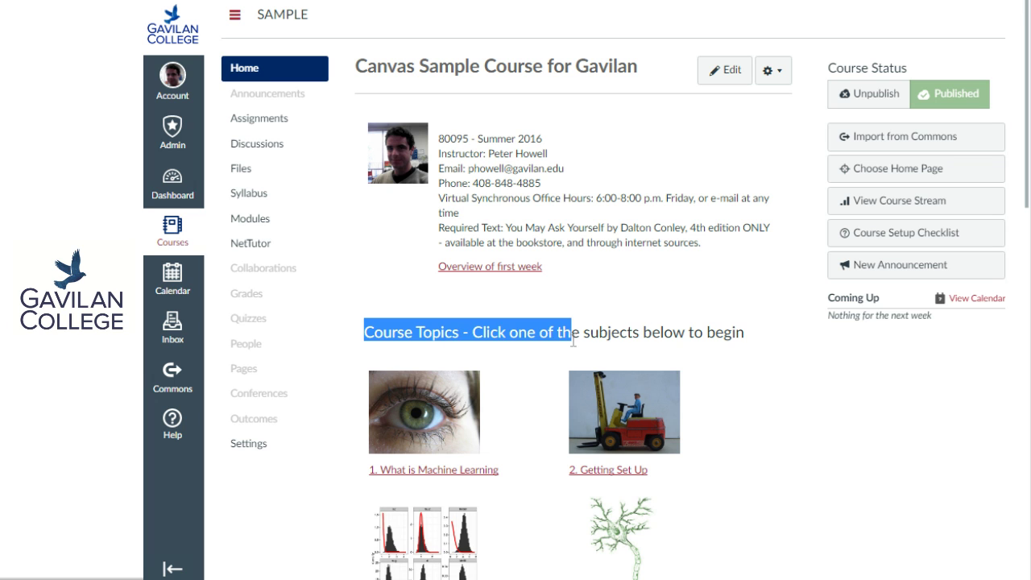
pyautogui.scroll(-3, 579, 333)
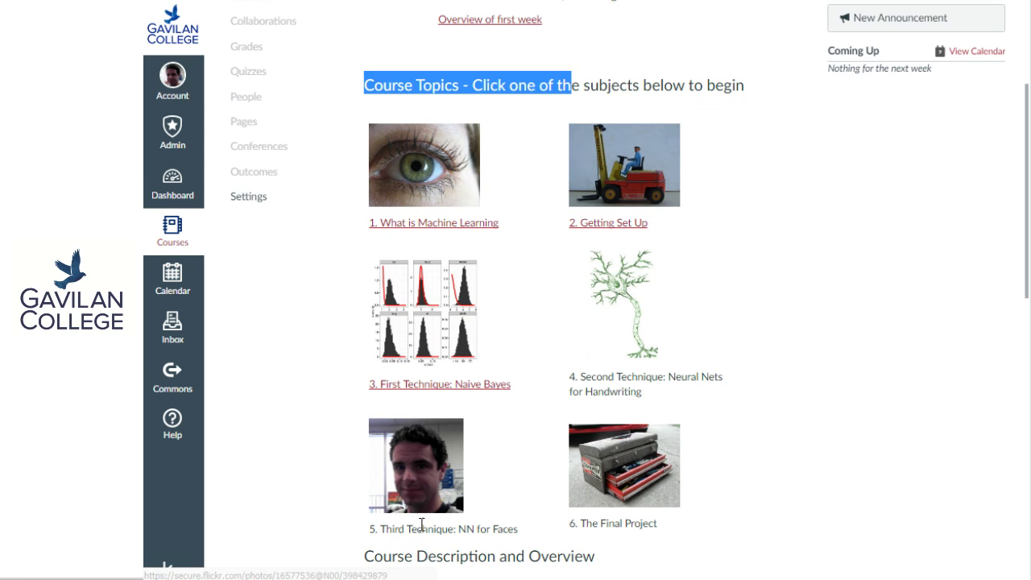
pyautogui.scroll(3, 510, 433)
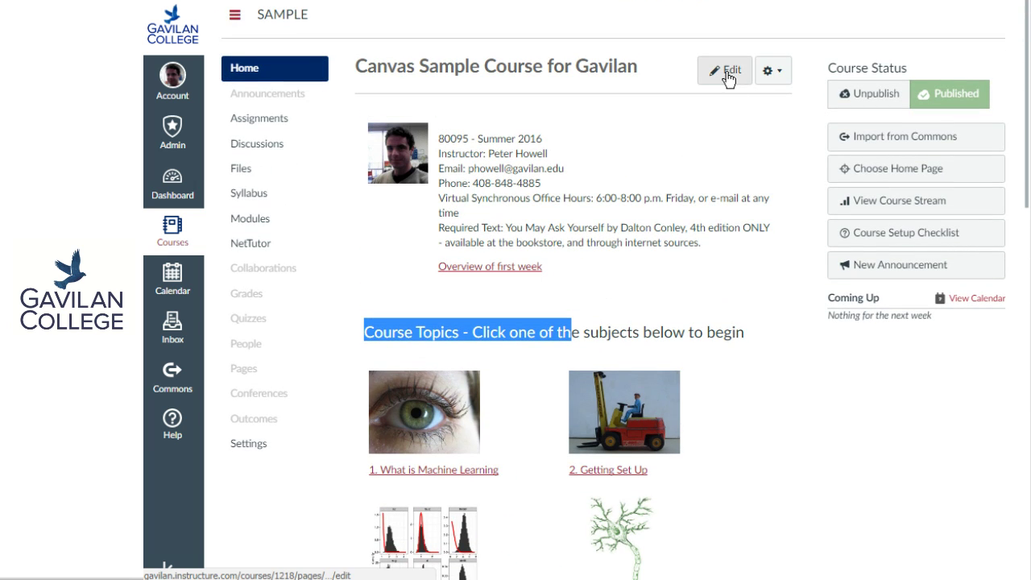
pyautogui.click(727, 72)
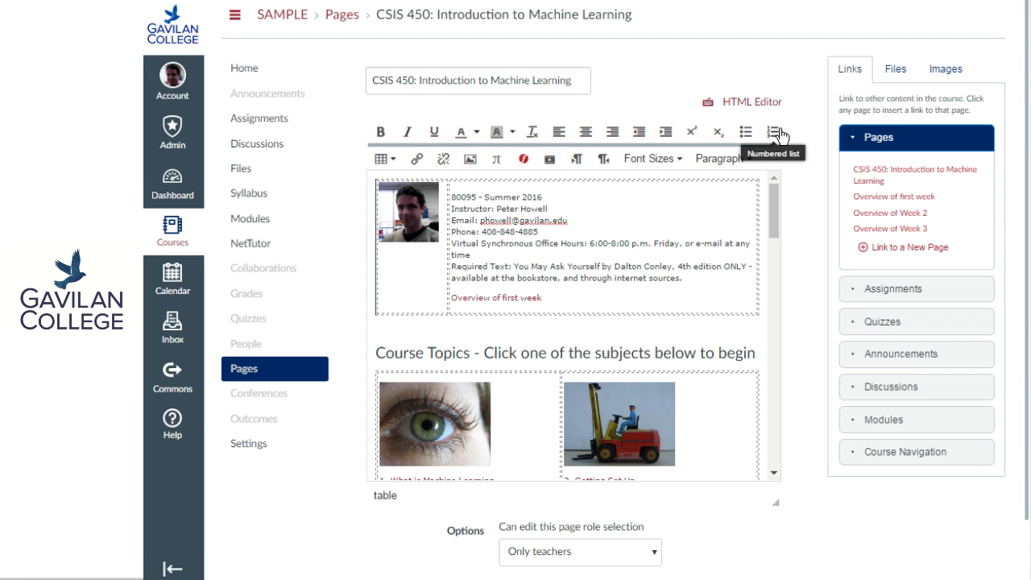
pyautogui.click(393, 166)
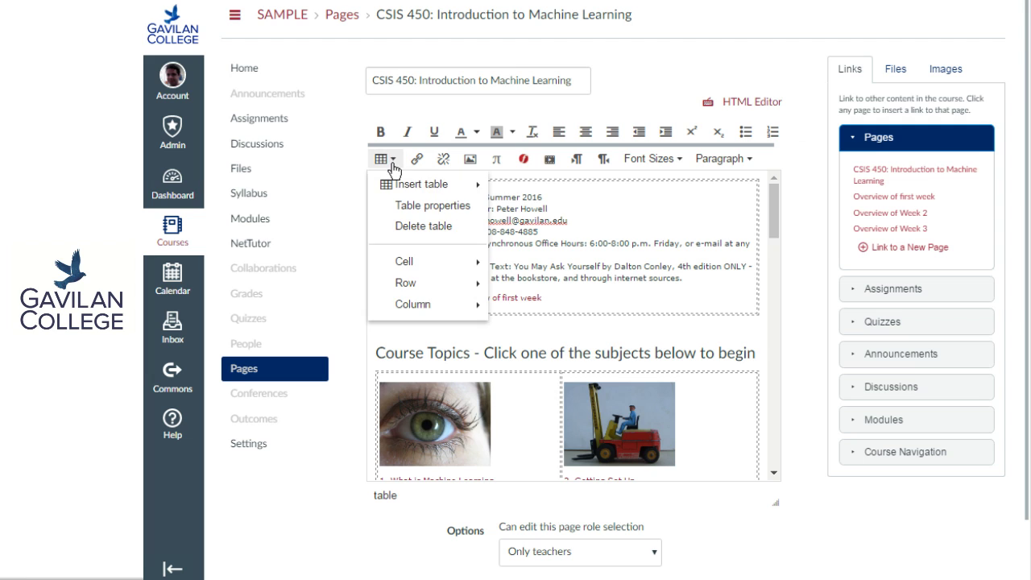
pyautogui.moveTo(398, 184)
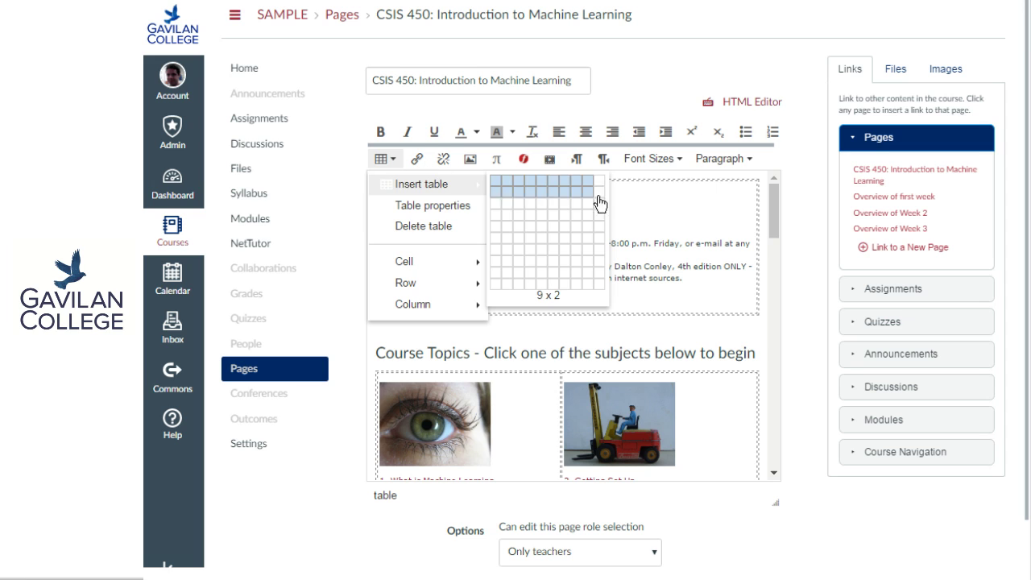
pyautogui.press('Escape')
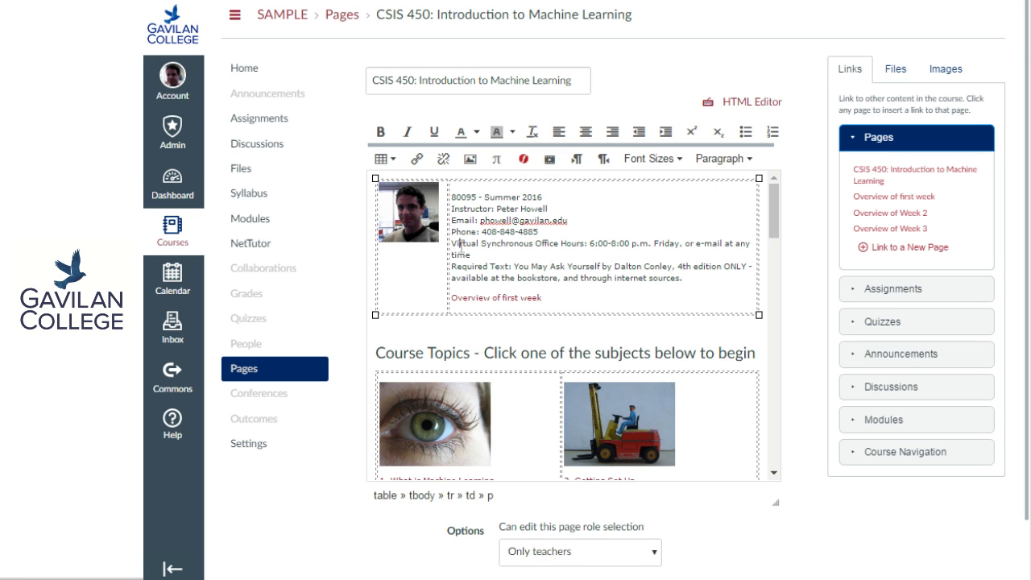
pyautogui.moveTo(451, 243); pyautogui.dragTo(558, 243)
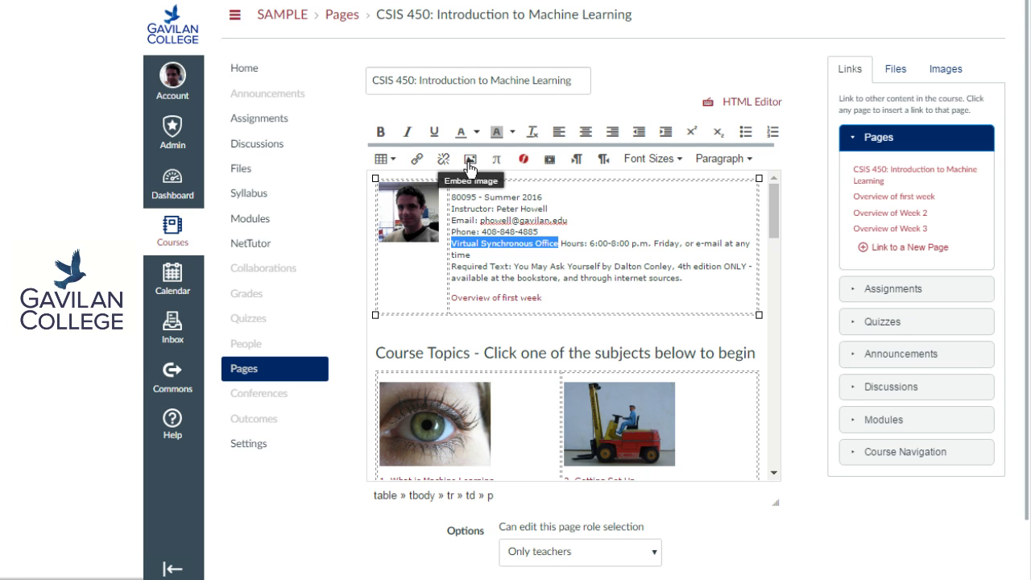
pyautogui.click(489, 232)
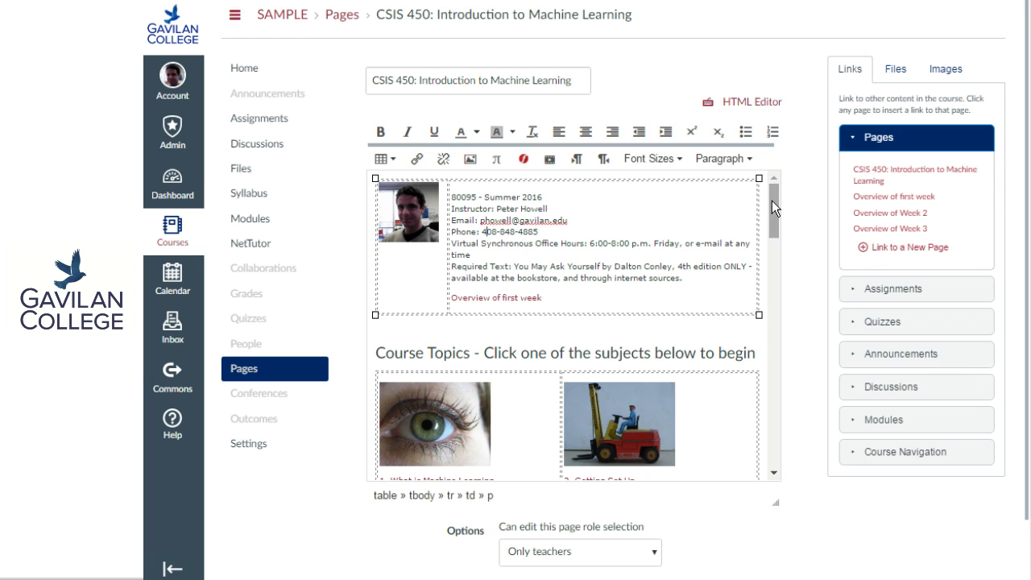
# Start embedding an image on the empty line below the small table at the page's end, and browse the course files and My files folders
pyautogui.moveTo(773, 202); pyautogui.dragTo(764, 392)
pyautogui.click(700, 271)
pyautogui.press('Delete')
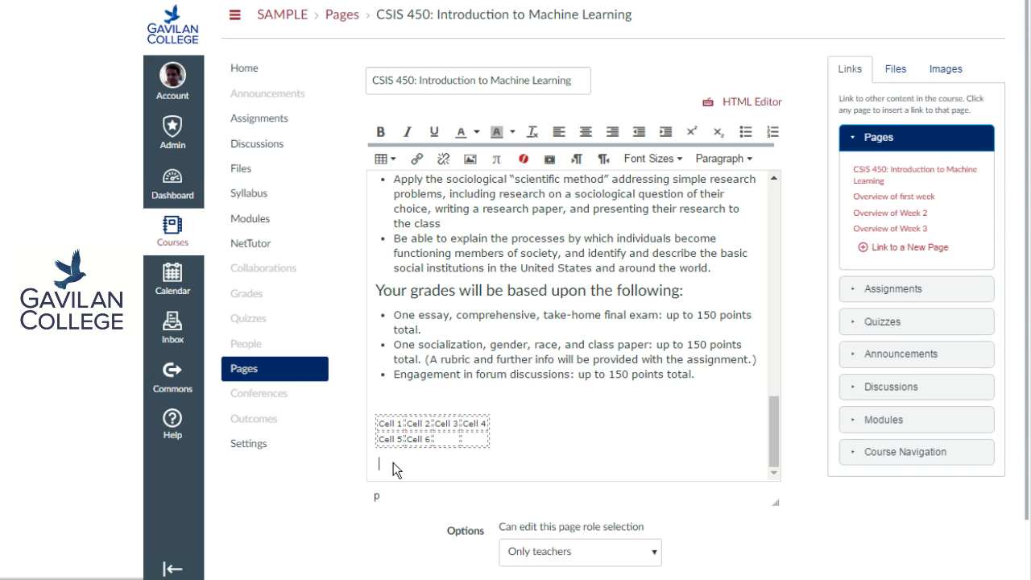
pyautogui.click(469, 159)
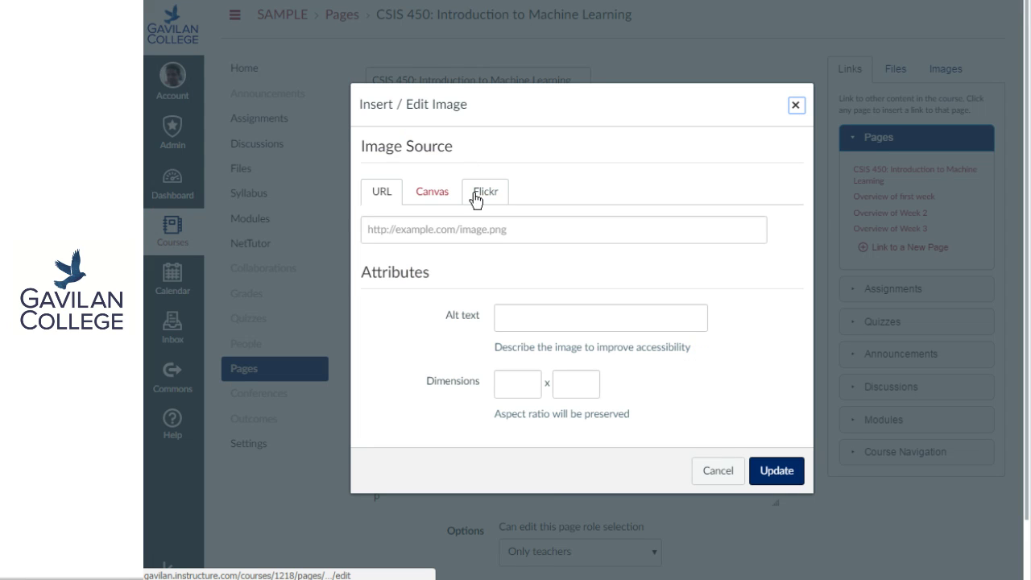
pyautogui.click(427, 191)
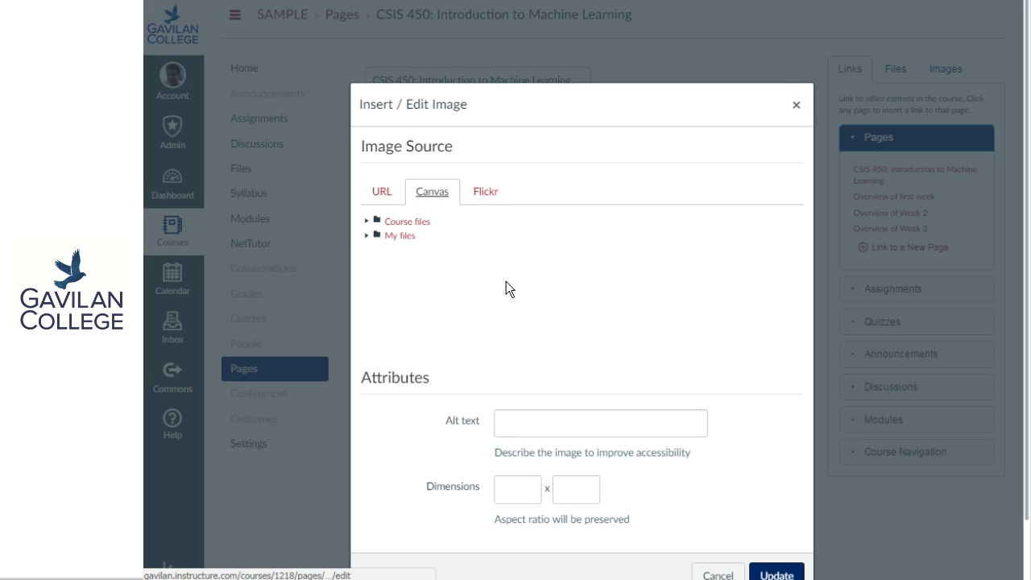
pyautogui.scroll(-2, 478, 307)
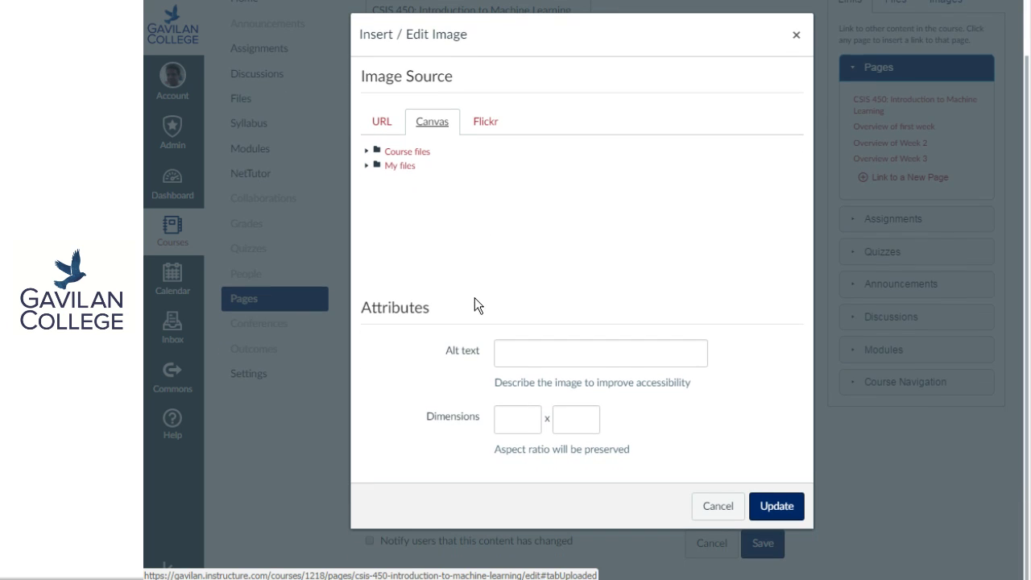
pyautogui.click(367, 153)
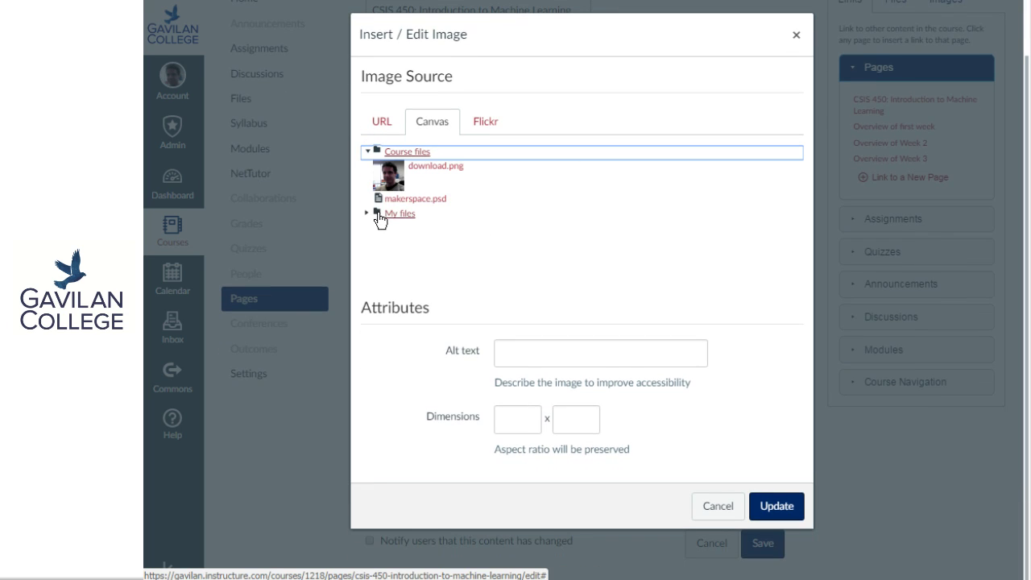
pyautogui.click(366, 214)
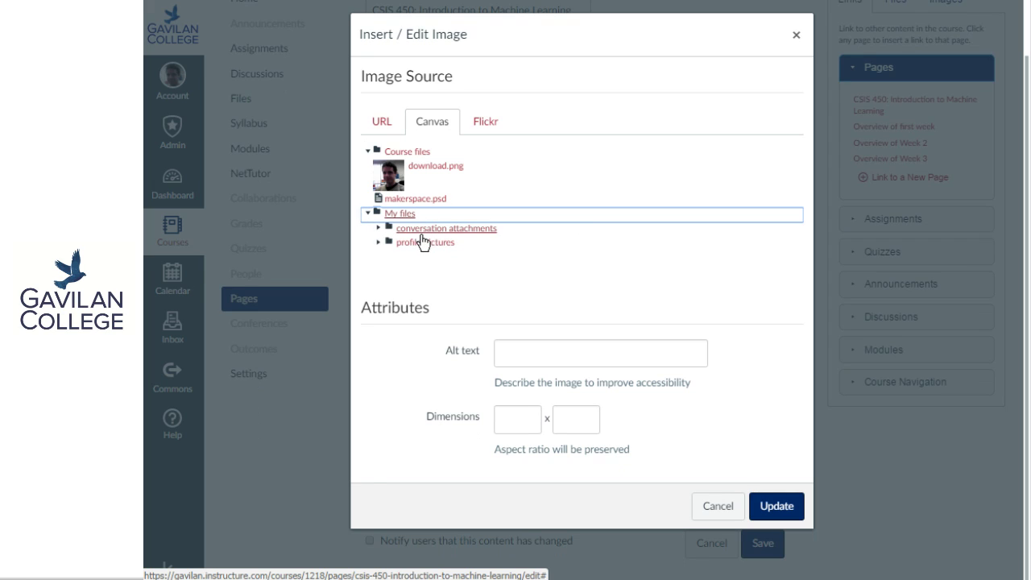
# Search Flickr for "neural network" as the image source and browse the images offered
pyautogui.click(492, 122)
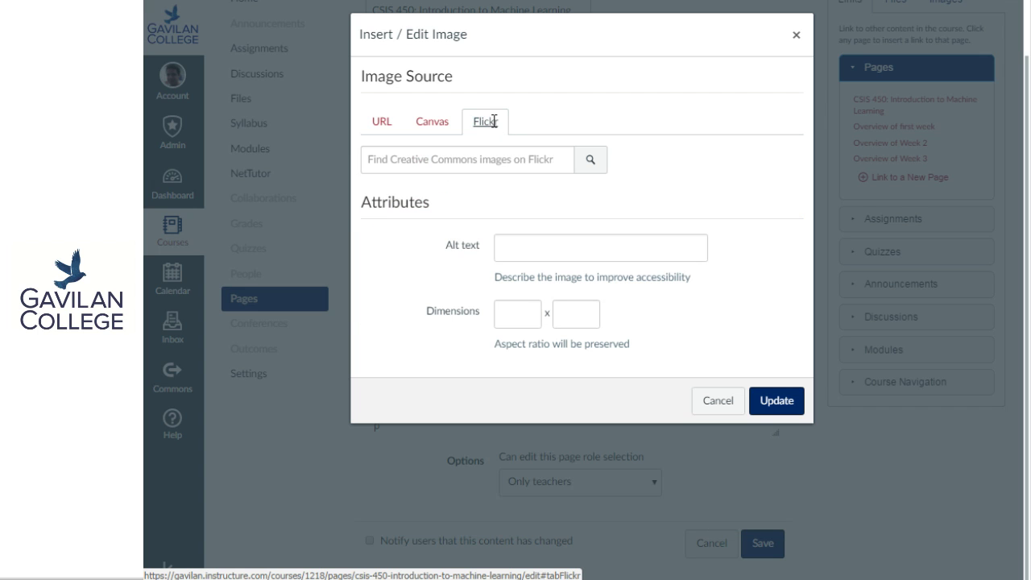
pyautogui.click(447, 158)
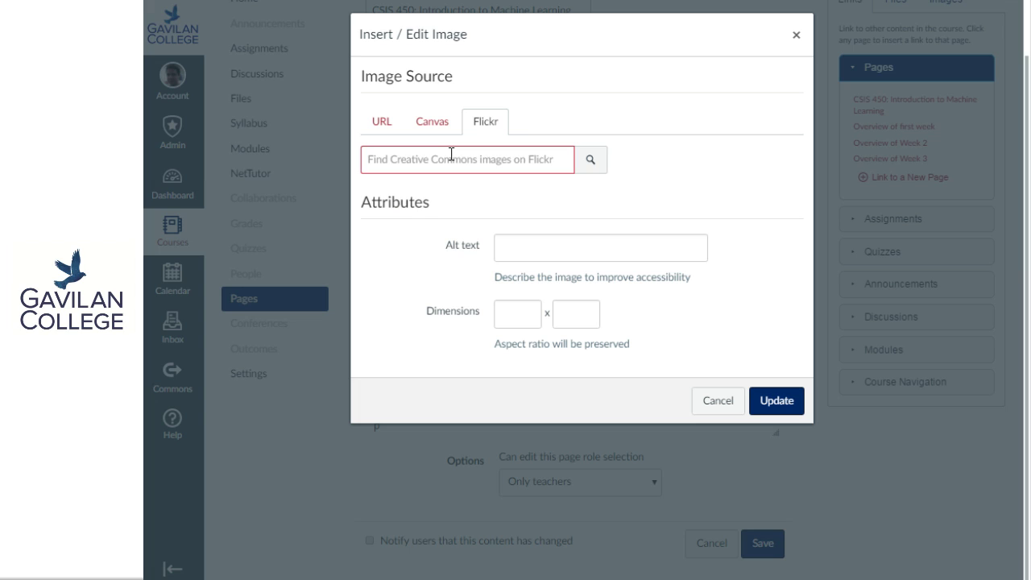
pyautogui.write('neural network')
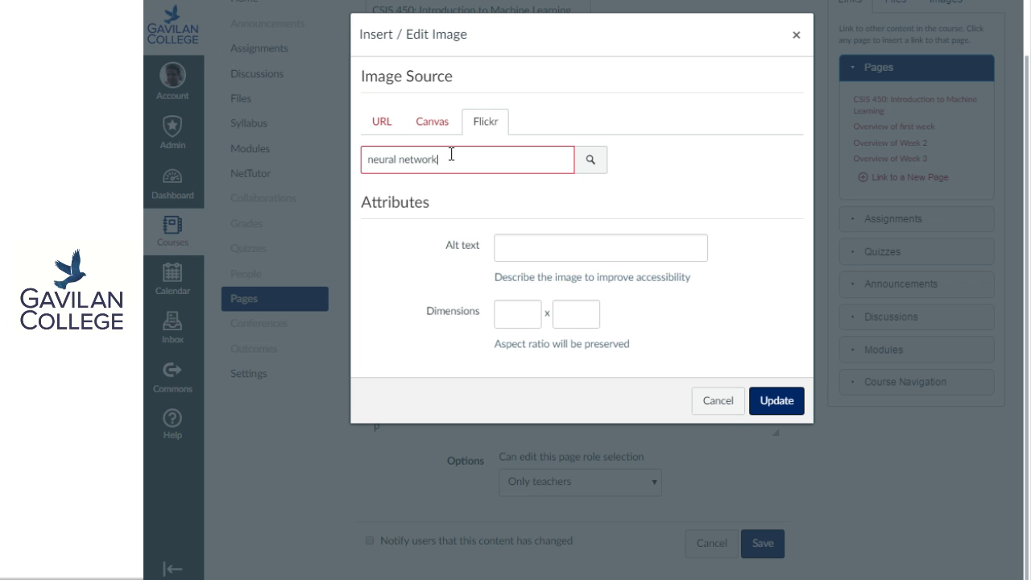
pyautogui.click(591, 169)
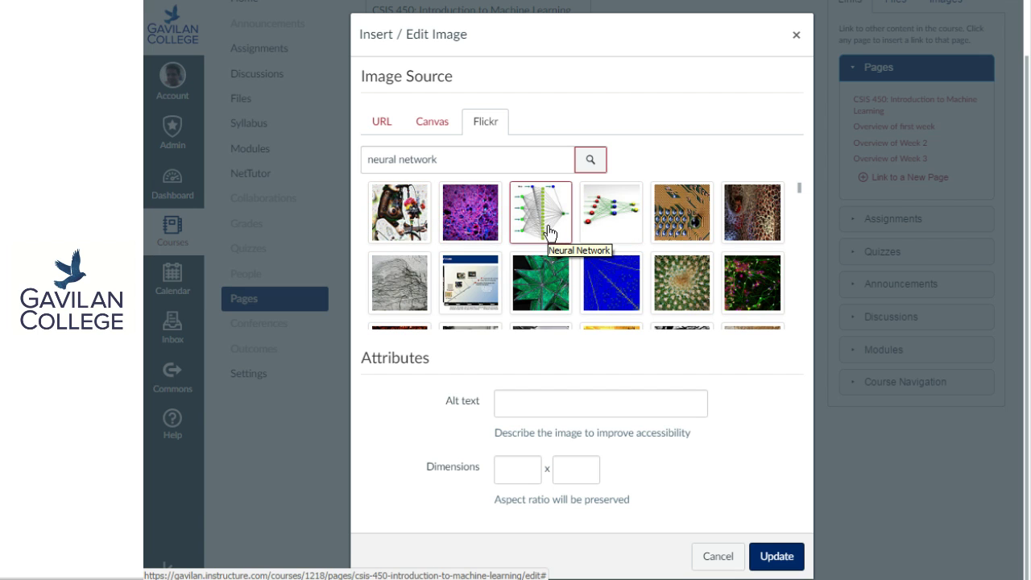
pyautogui.scroll(-3, 548, 231)
pyautogui.scroll(3, 548, 236)
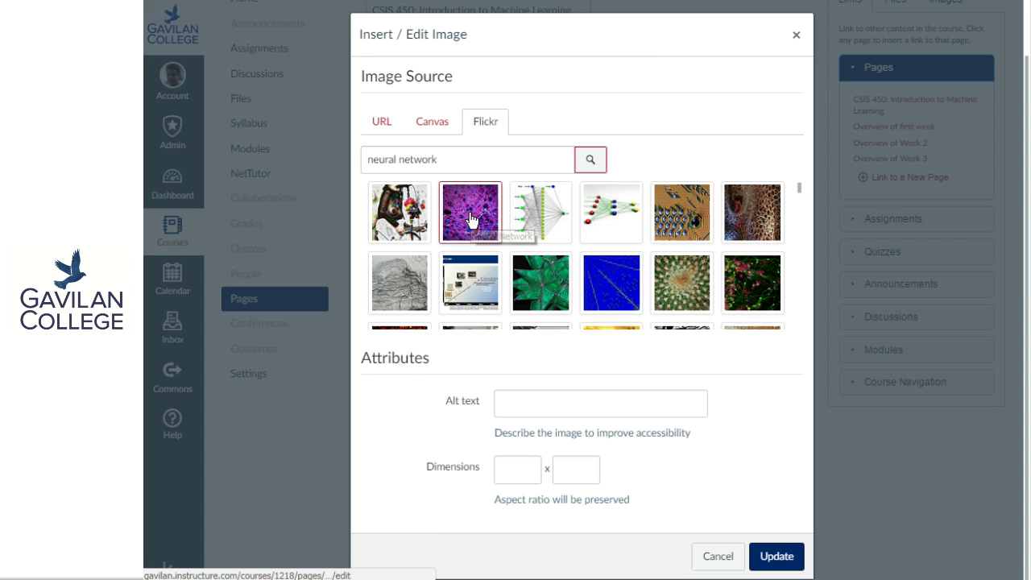
# Insert the purple Flickr image titled Neural Network below the small table, keeping the suggested alt text and dimensions
pyautogui.click(484, 214)
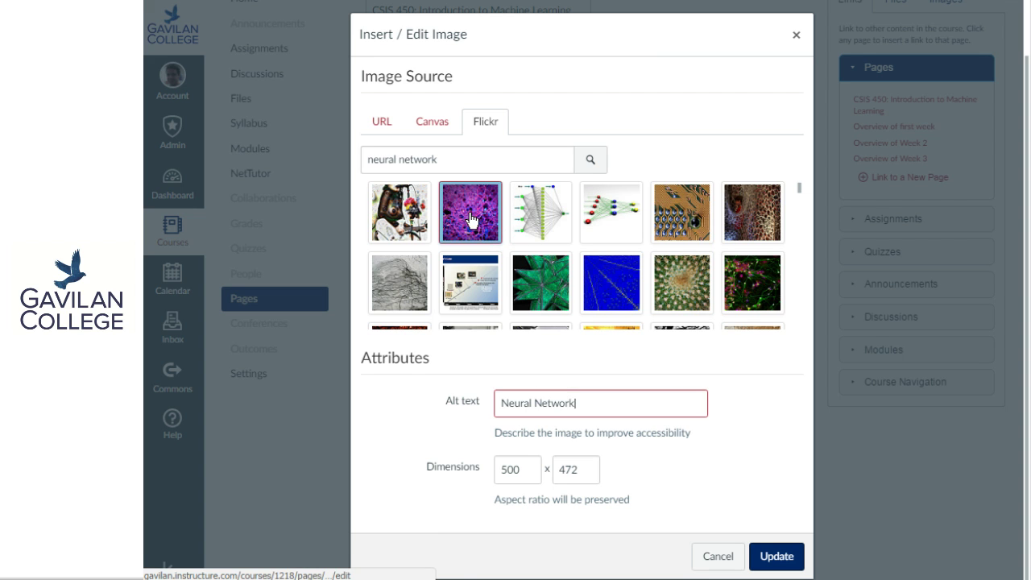
pyautogui.click(777, 556)
pyautogui.scroll(-5, 606, 256)
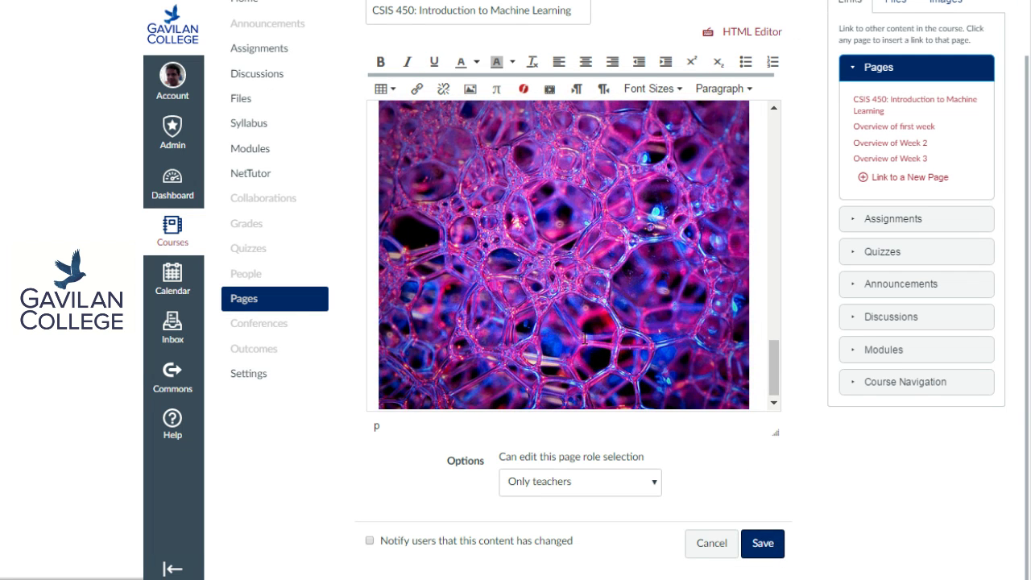
pyautogui.scroll(3, 568, 287)
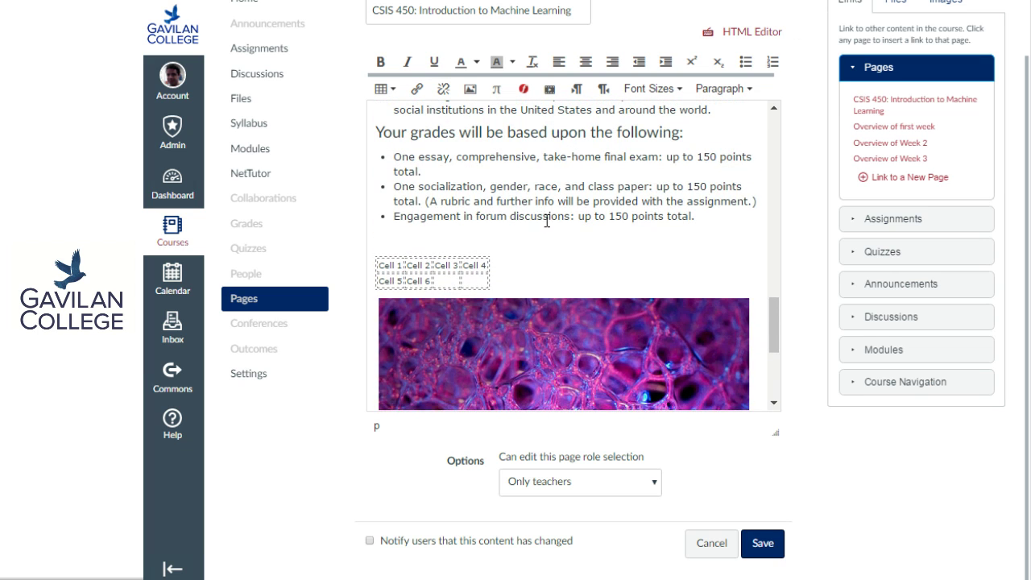
pyautogui.scroll(-2, 657, 268)
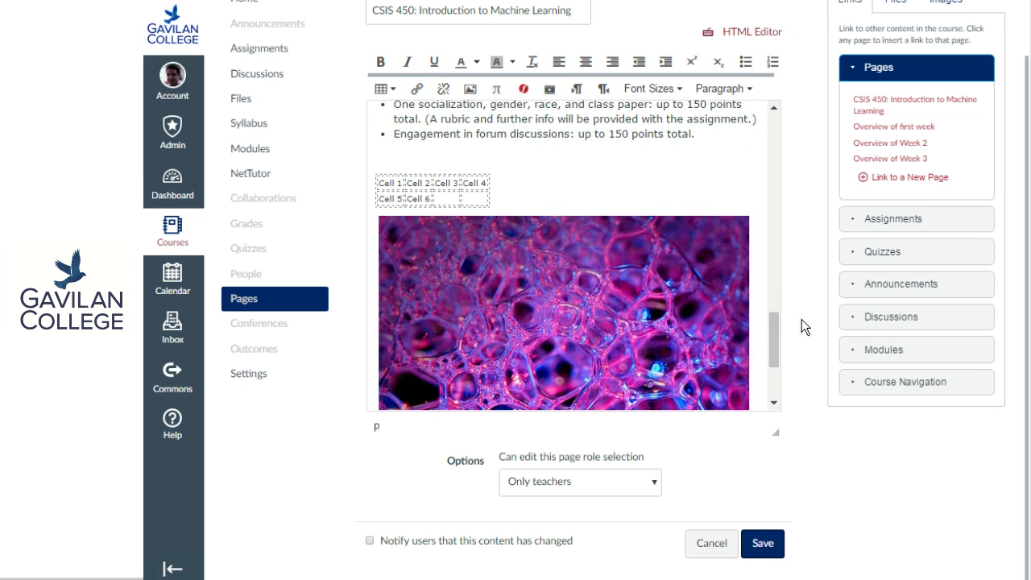
pyautogui.scroll(-3, 778, 335)
pyautogui.scroll(1, 889, 293)
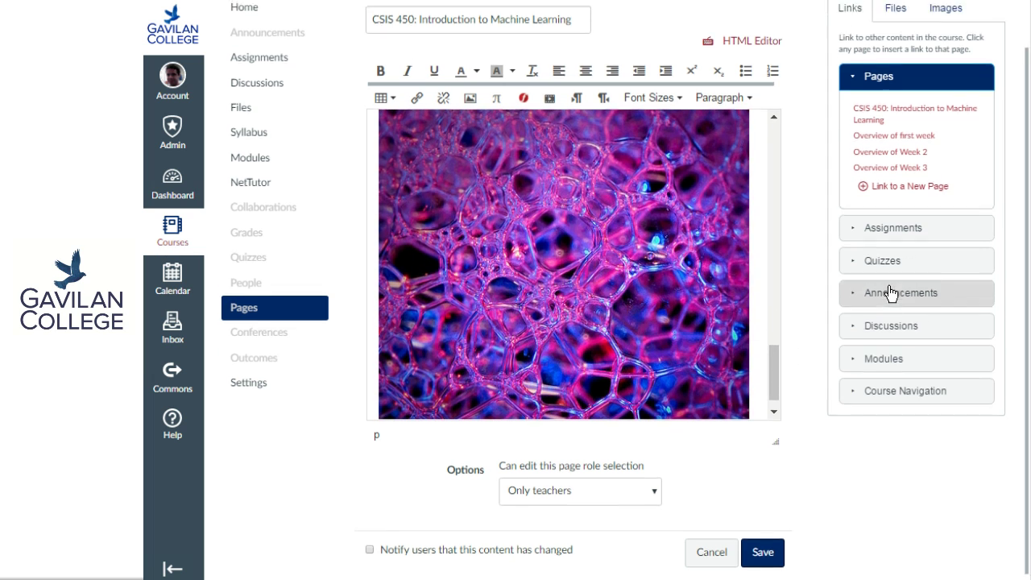
pyautogui.scroll(1, 889, 292)
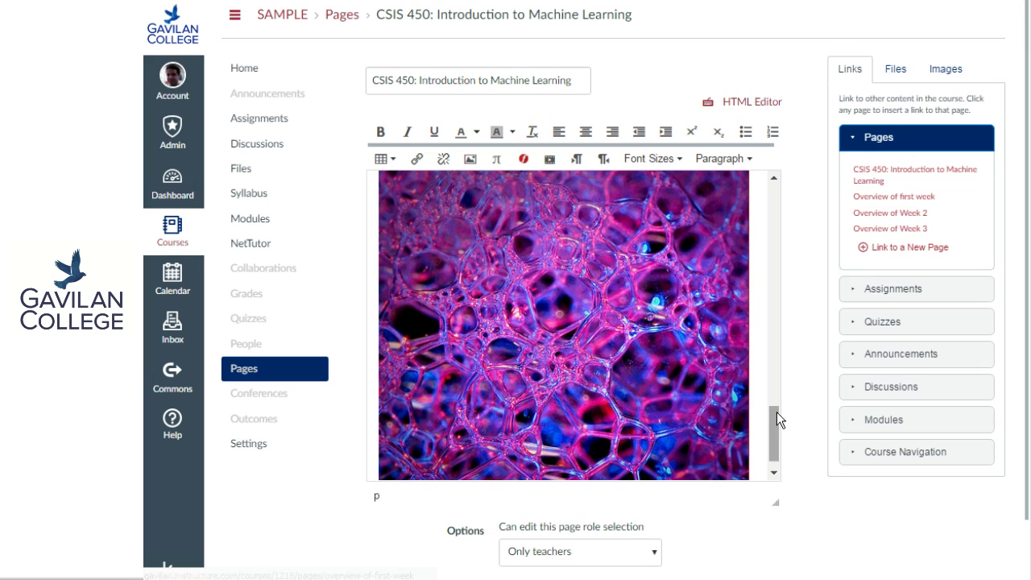
# Add blank lines below the neural network image and insert a link to the module "What is Machine Learning?" there
pyautogui.scroll(-1, 759, 463)
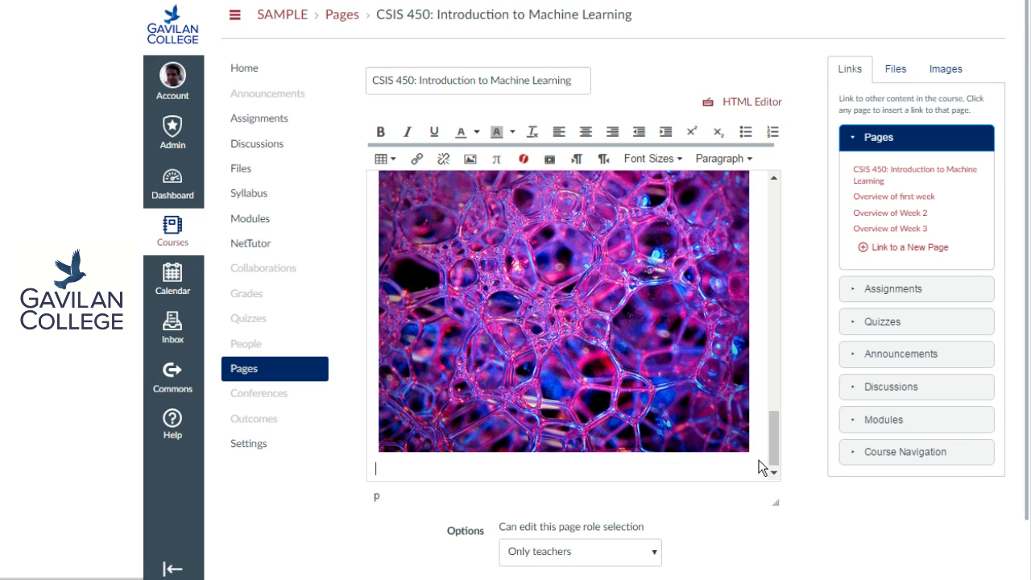
pyautogui.scroll(-1, 759, 467)
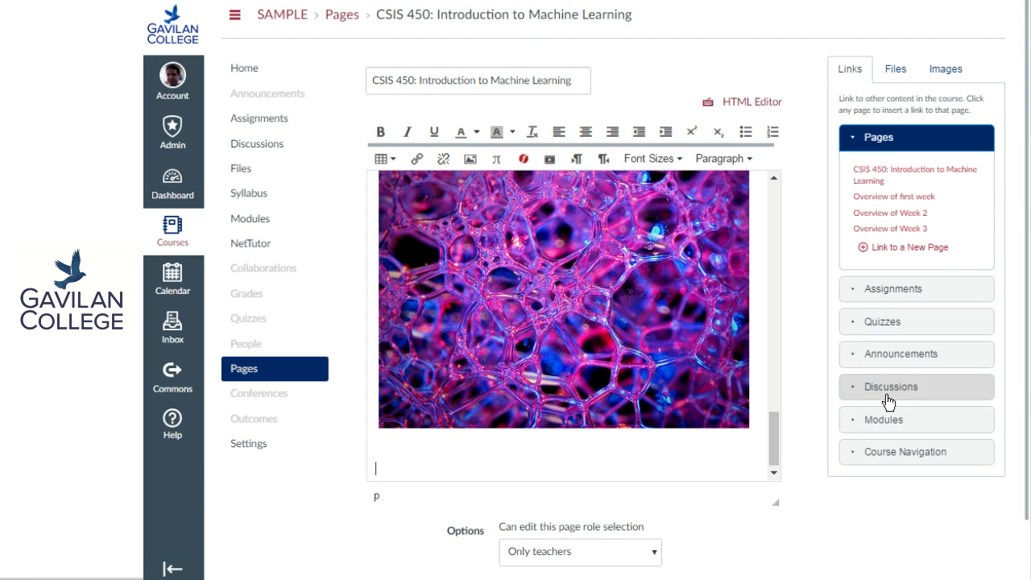
pyautogui.click(885, 425)
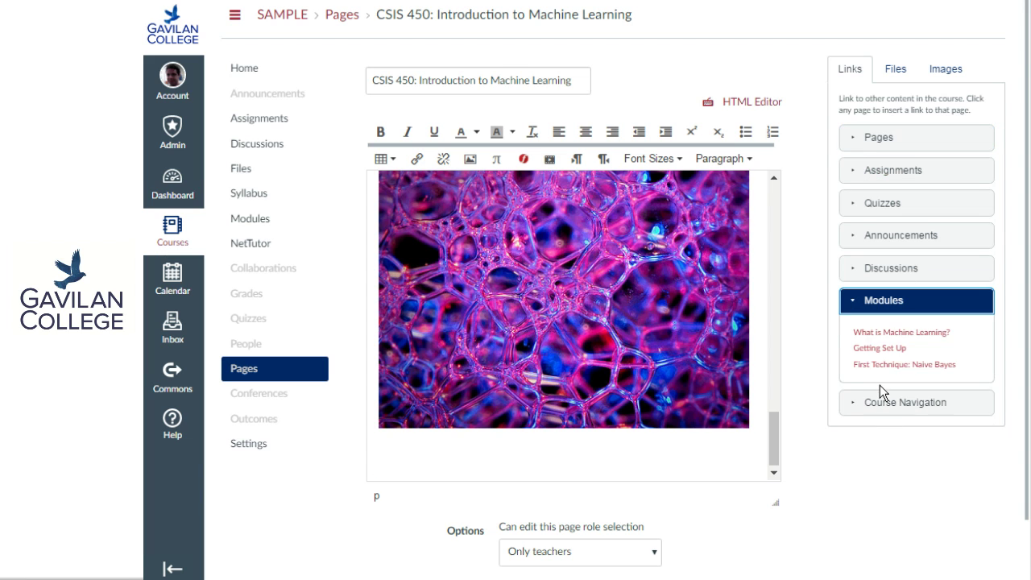
pyautogui.click(874, 335)
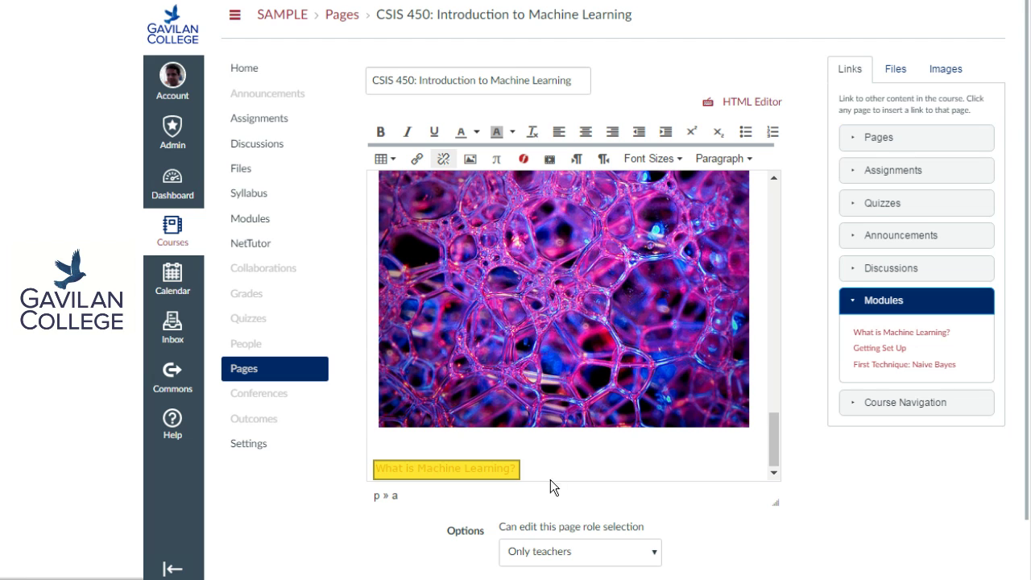
pyautogui.moveTo(535, 465)
pyautogui.mouseDown()
pyautogui.moveTo(367, 466)
pyautogui.moveTo(527, 466)
pyautogui.mouseUp()
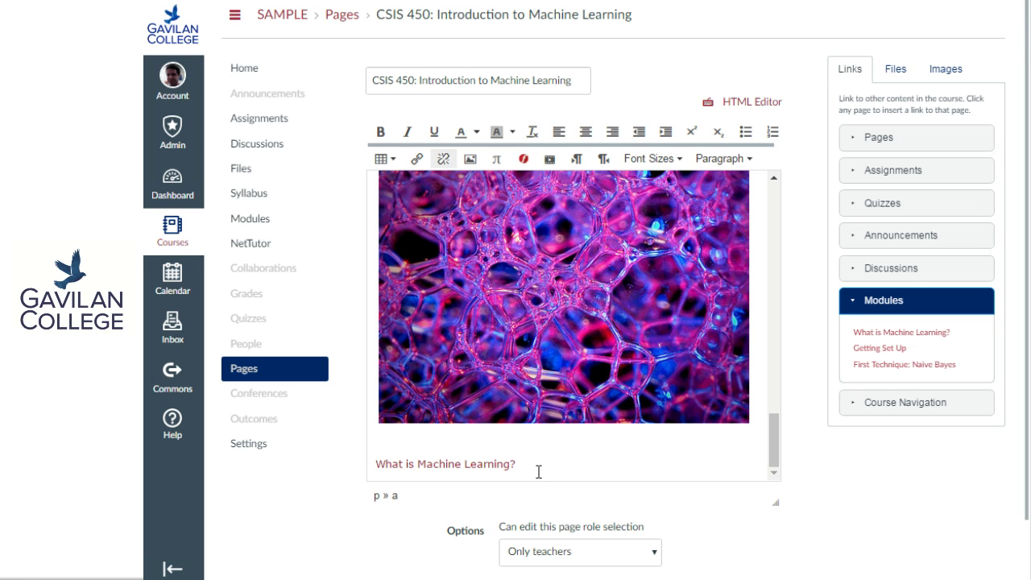
# Upload canvas-logo.png to the course files folder and insert a link to it on a new line below the module link
pyautogui.click(899, 71)
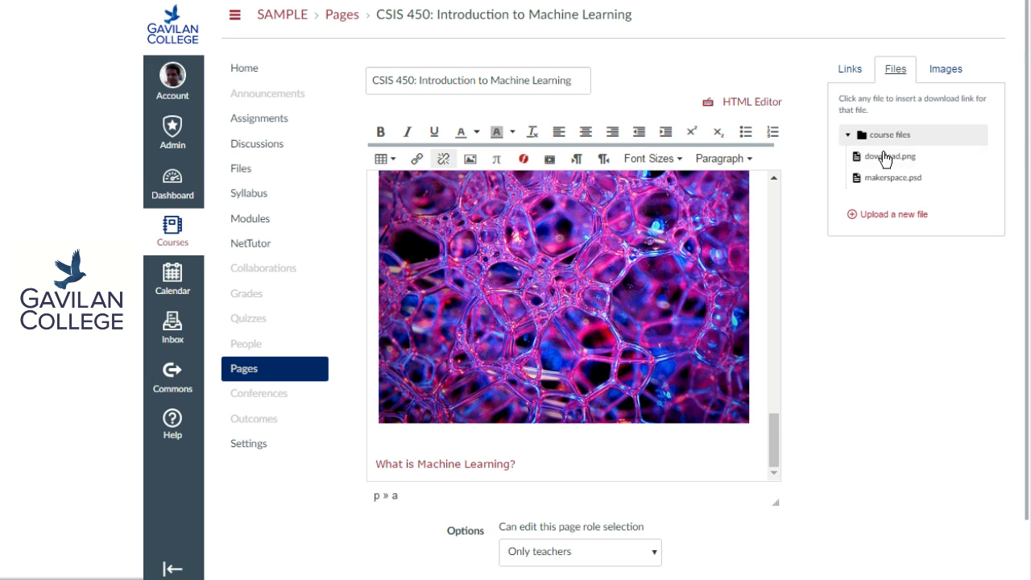
pyautogui.click(889, 219)
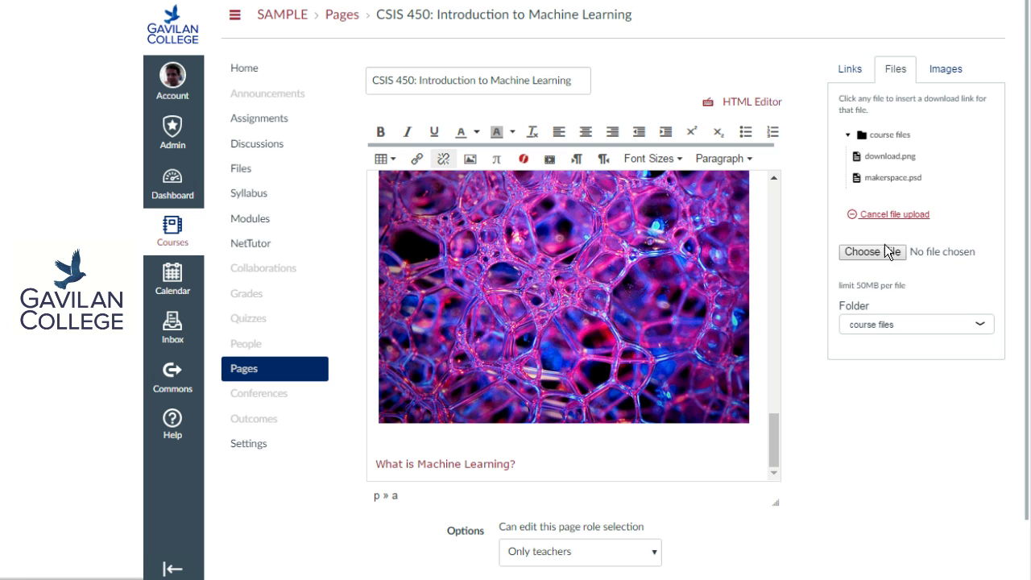
pyautogui.click(874, 251)
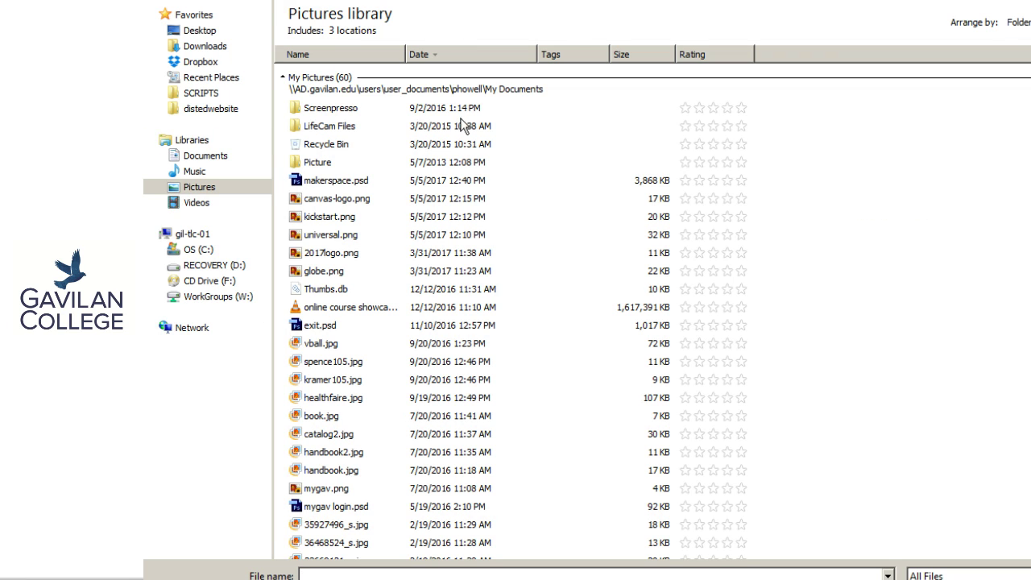
pyautogui.click(331, 216)
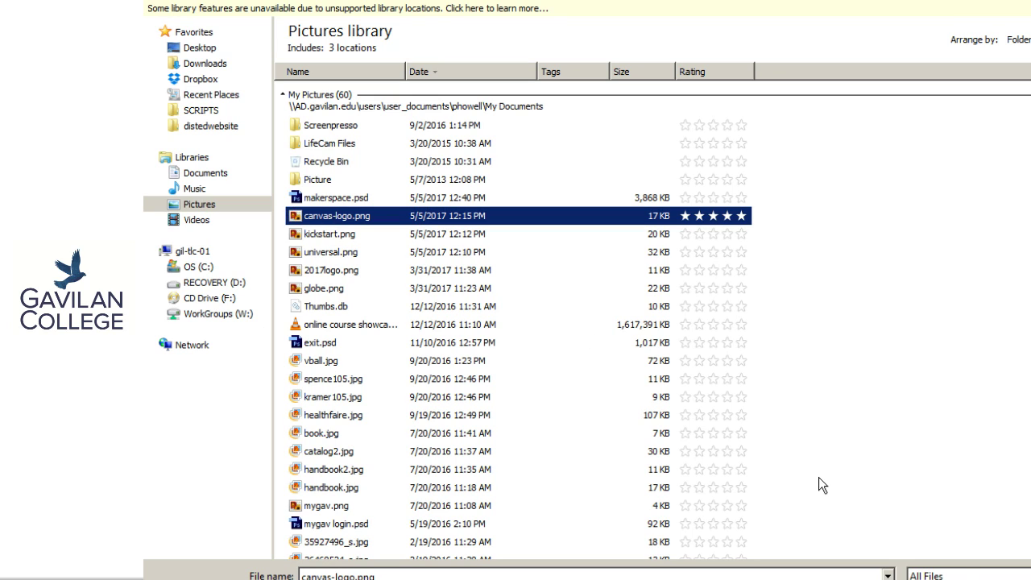
pyautogui.press('Return')
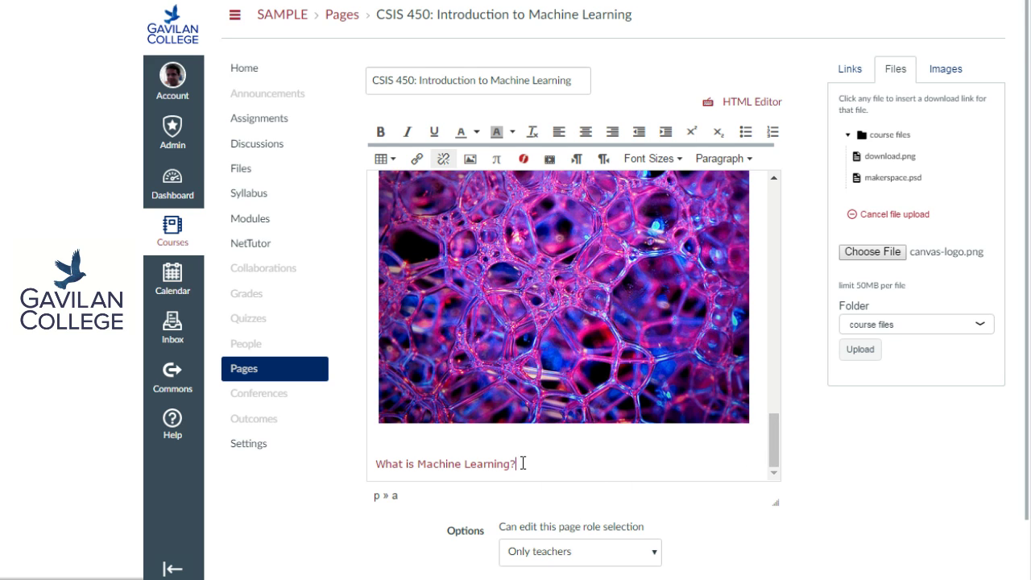
pyautogui.click(851, 353)
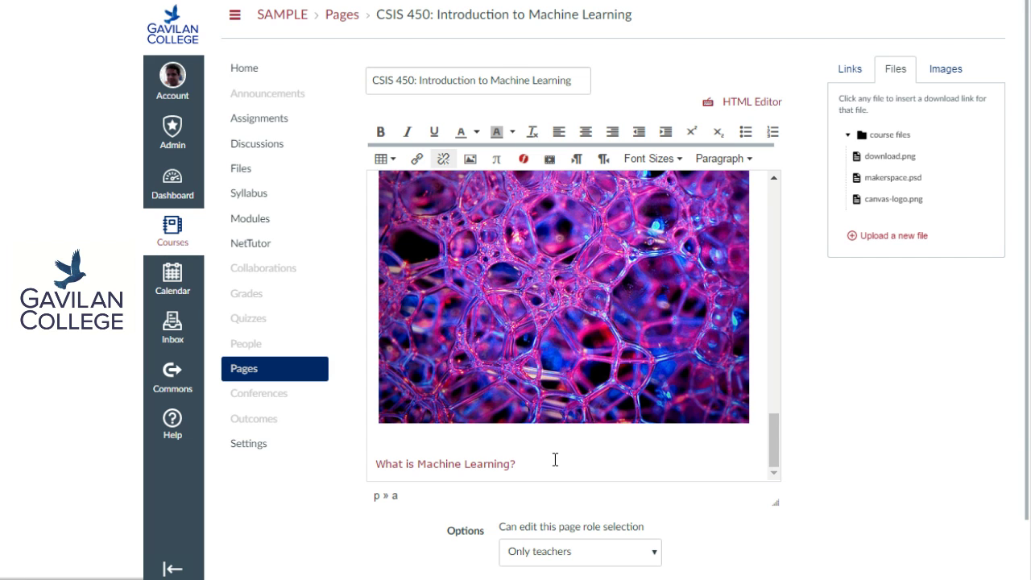
pyautogui.press('Return')
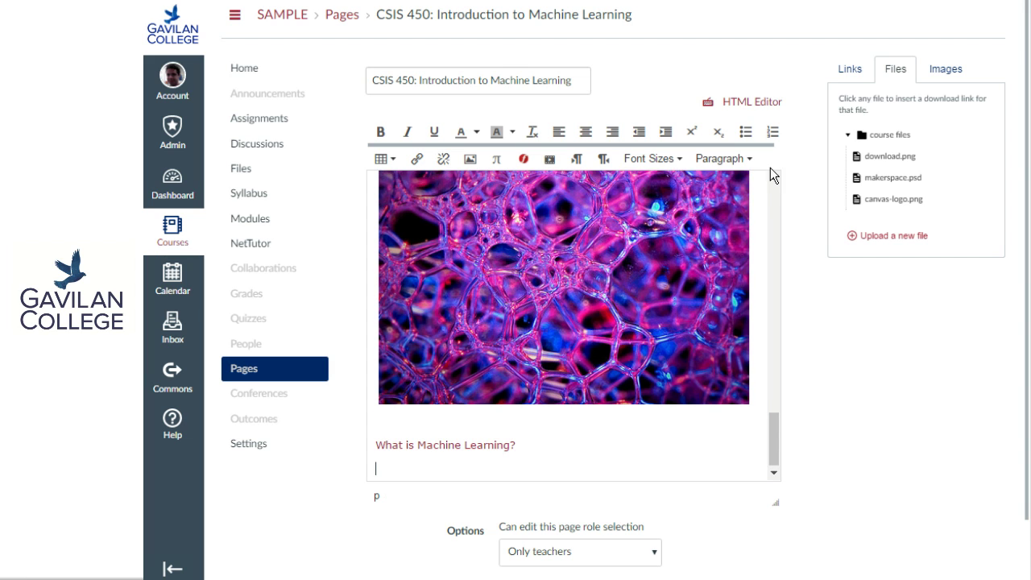
pyautogui.click(894, 199)
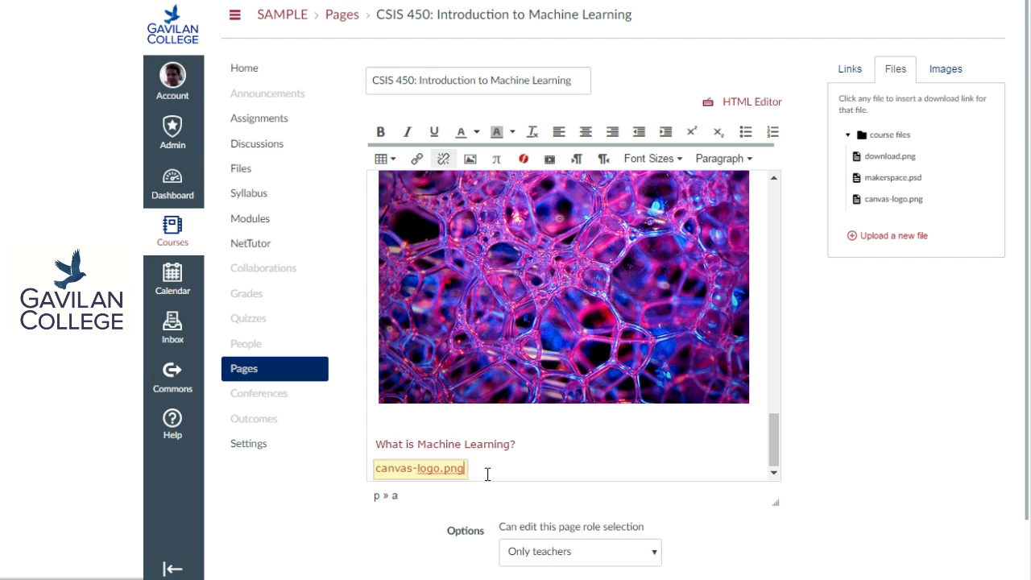
# Embed the canvas-logo.png course image on a new line below its file link, and add an empty line after it
pyautogui.click(939, 74)
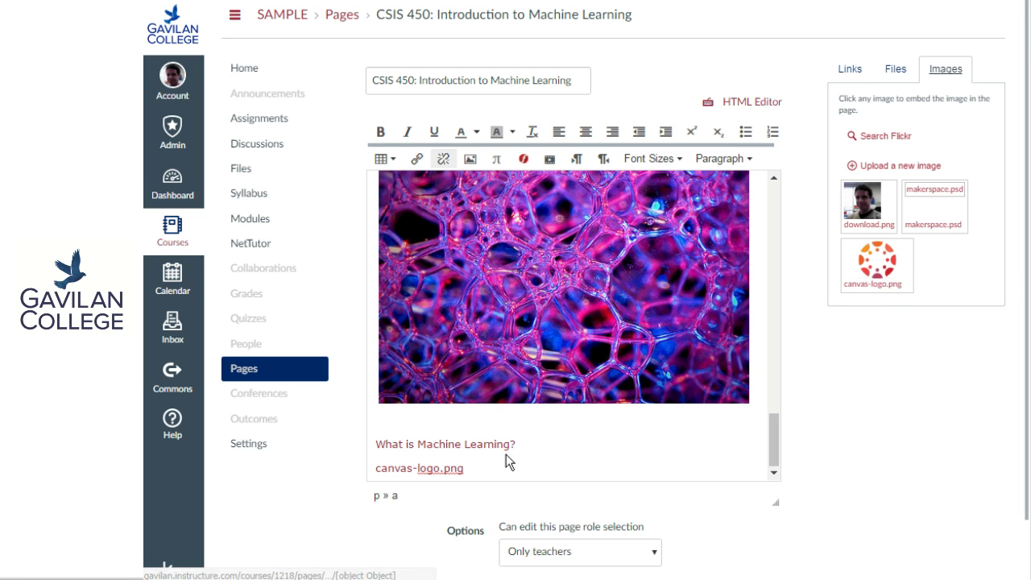
pyautogui.press('Return')
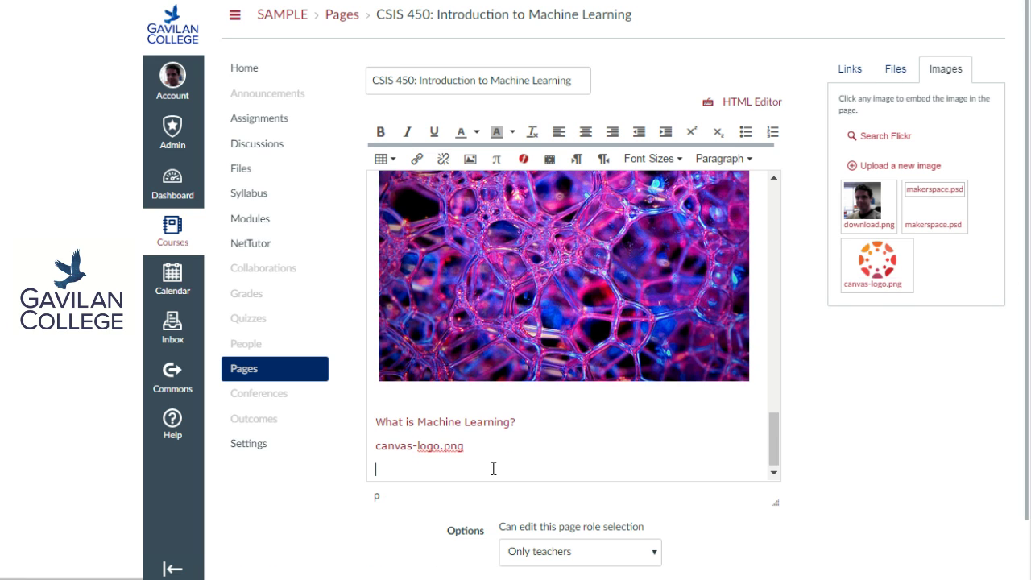
pyautogui.click(891, 275)
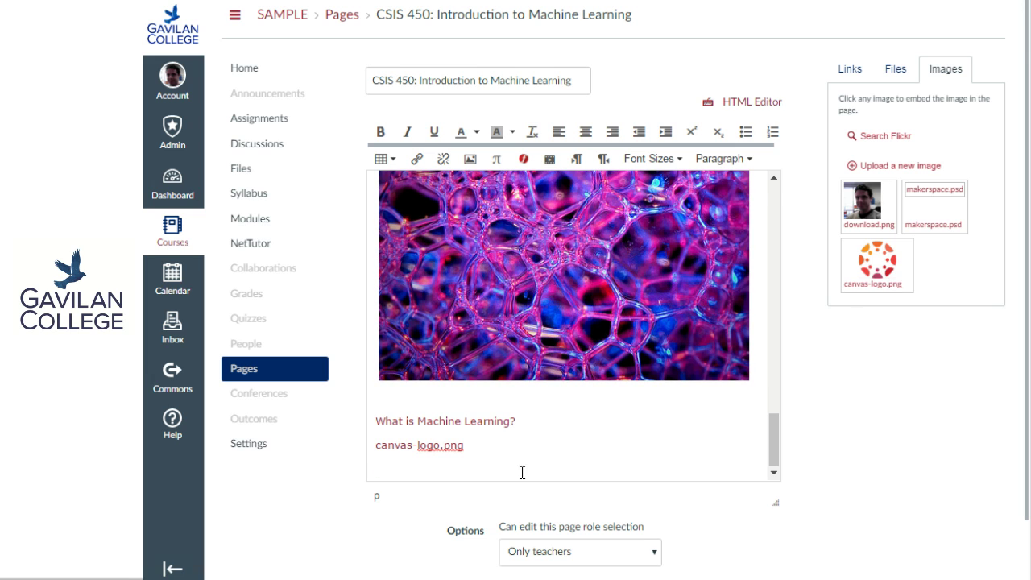
pyautogui.scroll(-2, 538, 458)
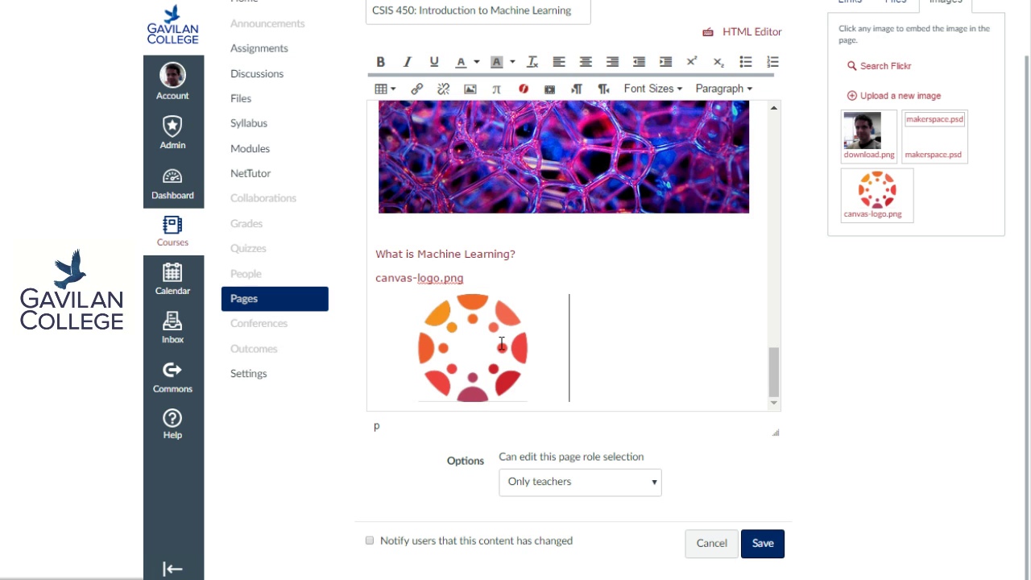
pyautogui.press('Return')
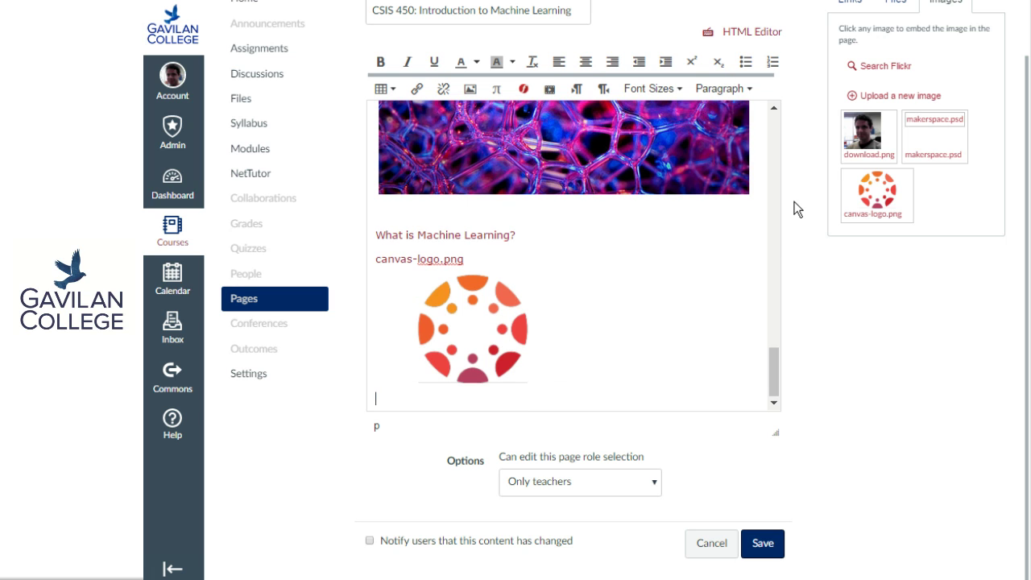
# Save the edited CSIS 450: Introduction to Machine Learning page with its title kept, and view the saved page
pyautogui.scroll(2, 795, 113)
pyautogui.scroll(-2, 795, 108)
pyautogui.scroll(2, 795, 108)
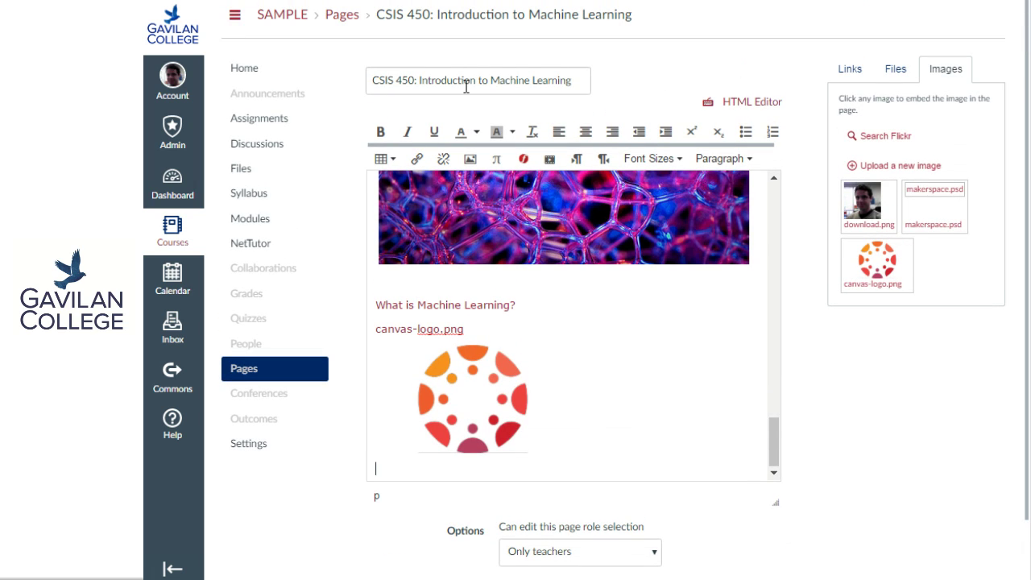
pyautogui.moveTo(373, 81); pyautogui.dragTo(588, 77)
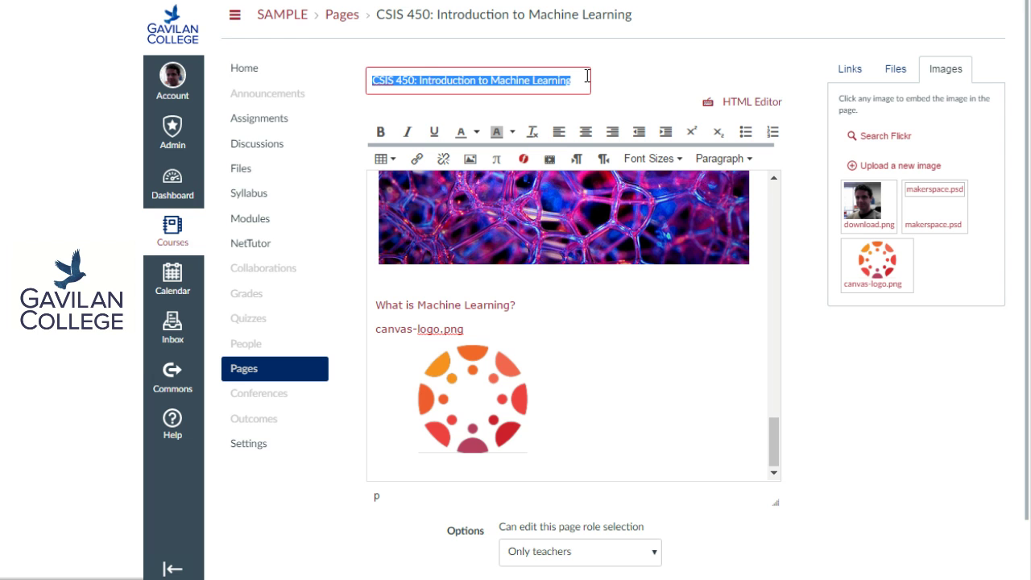
pyautogui.scroll(-2, 899, 415)
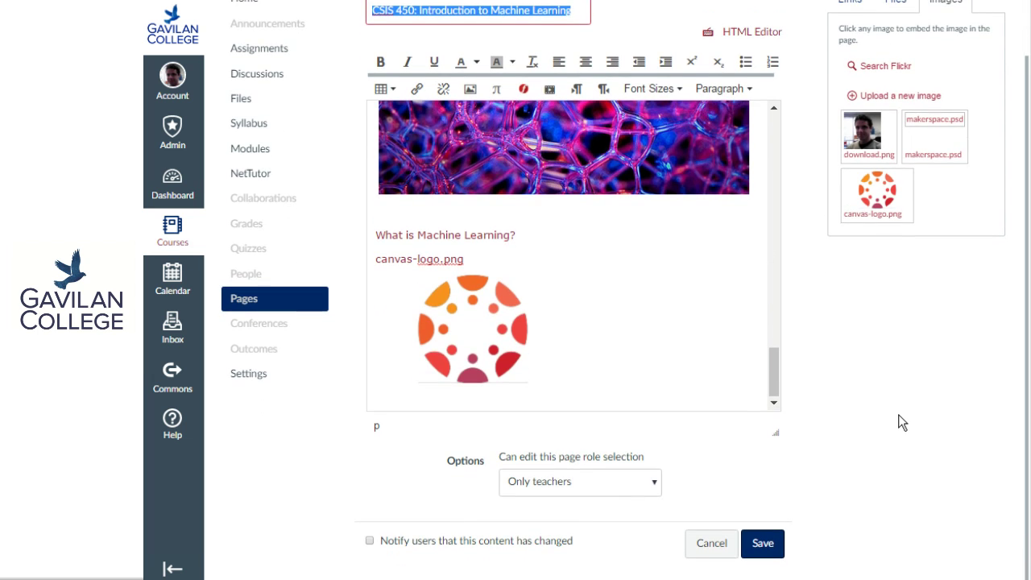
pyautogui.click(766, 545)
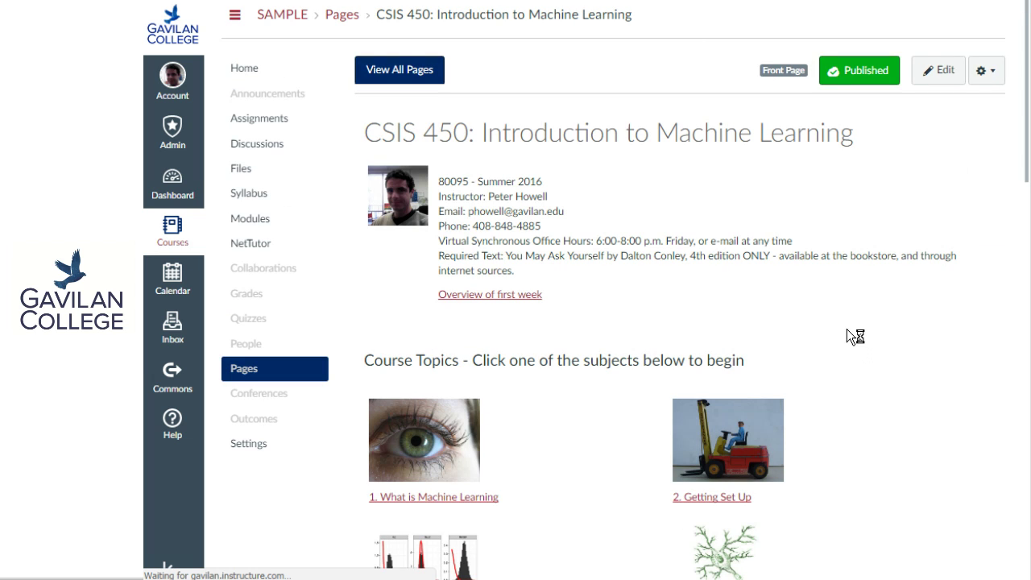
pyautogui.scroll(-2, 653, 228)
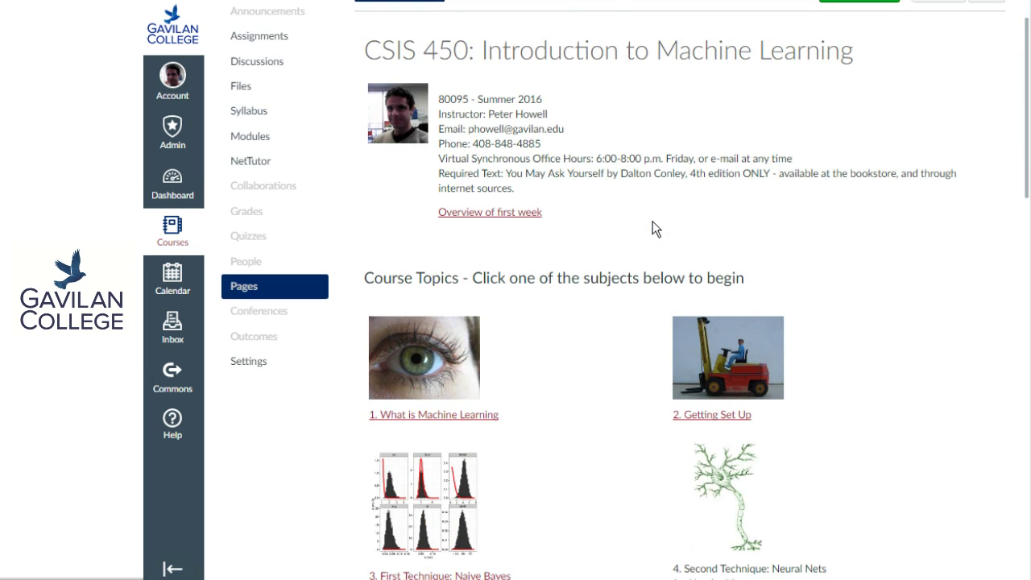
pyautogui.scroll(2, 652, 228)
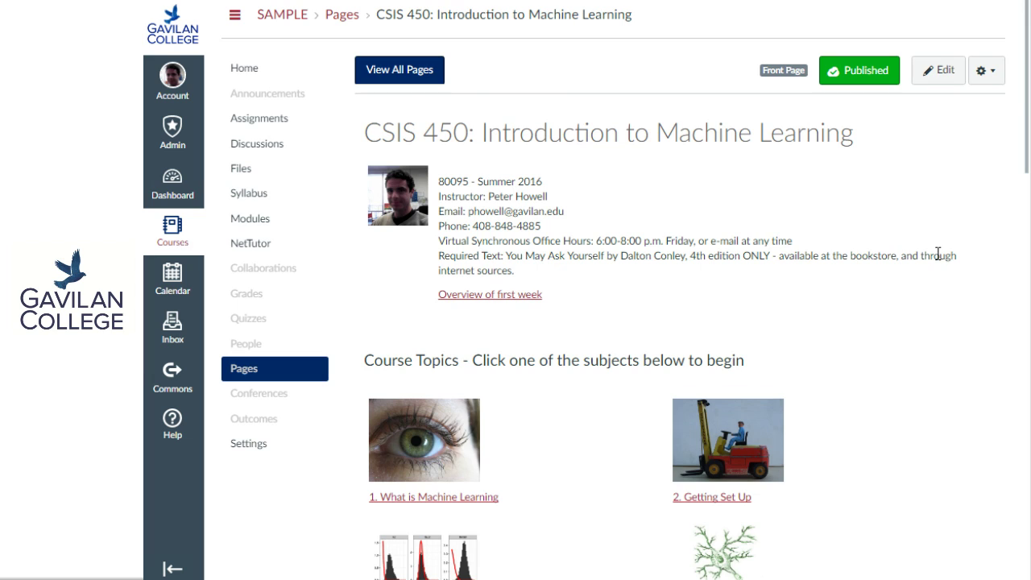
# In the list of all course pages, check the options for Overview of first week and unpublish Overview of Week 2
pyautogui.click(406, 72)
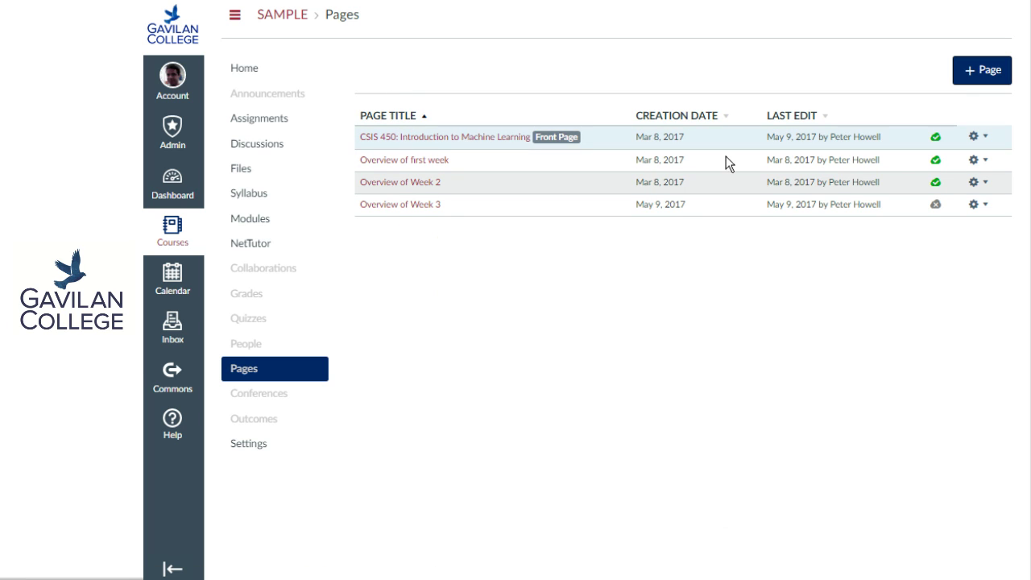
pyautogui.click(977, 163)
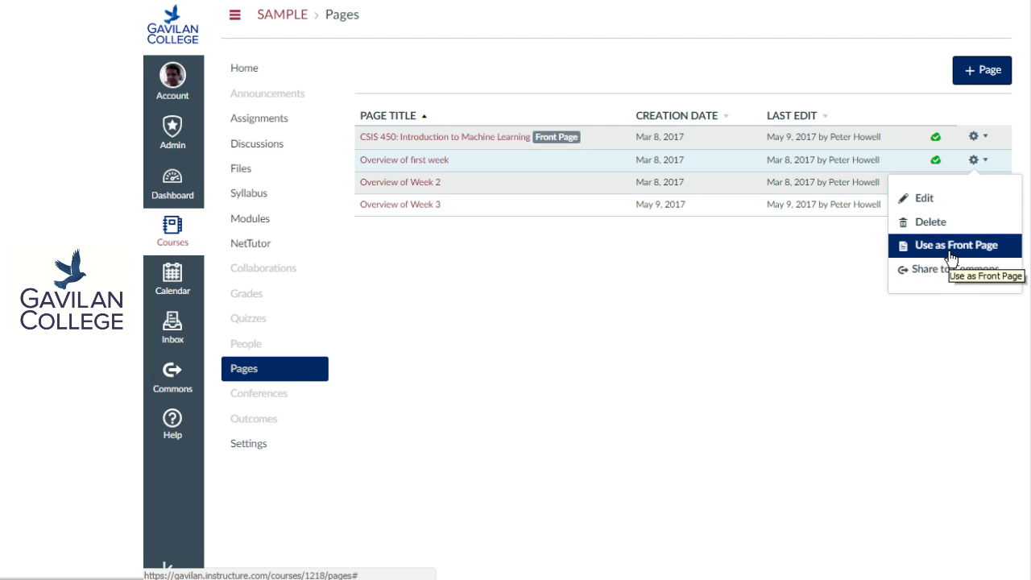
pyautogui.click(832, 273)
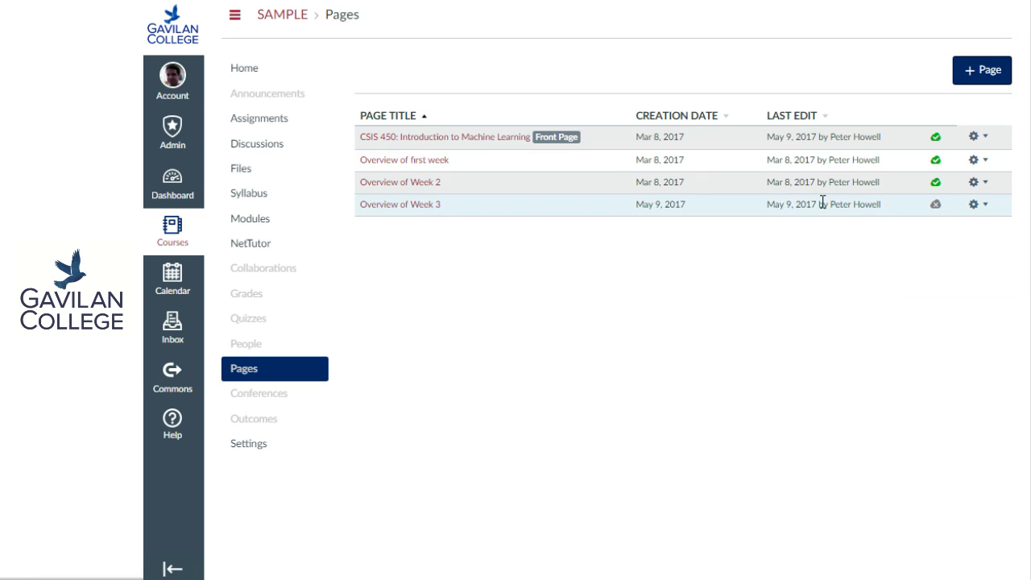
pyautogui.click(935, 185)
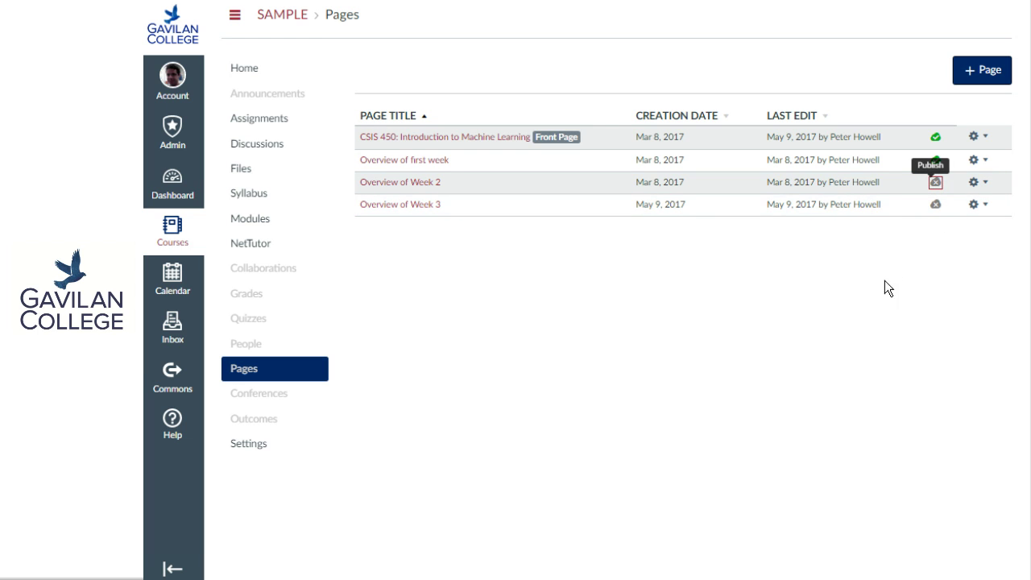
# Add a new content page named "Overview of Week 4" to the course module First Technique: Naive Bayes, without indentation
pyautogui.click(241, 219)
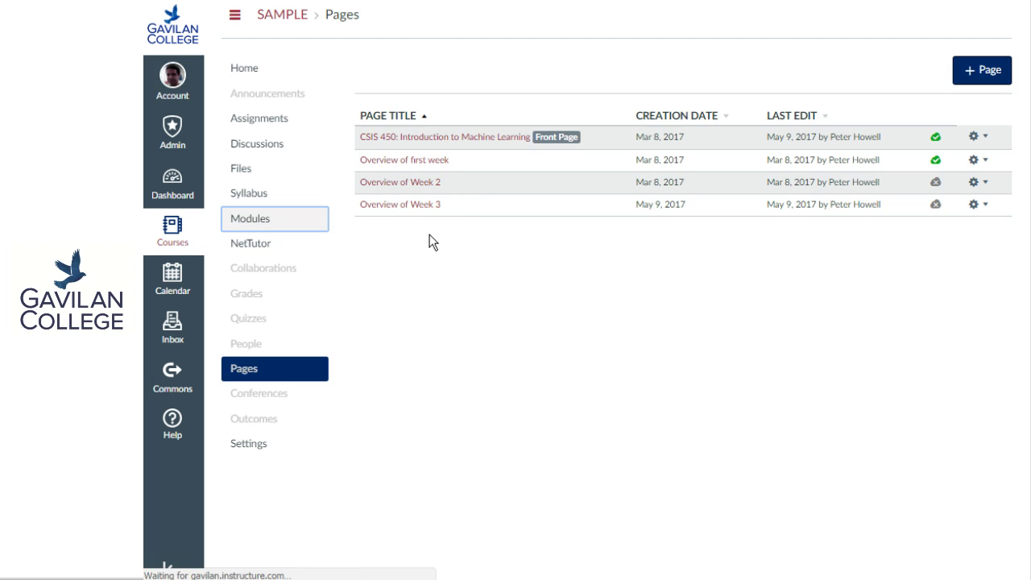
pyautogui.scroll(-2, 610, 273)
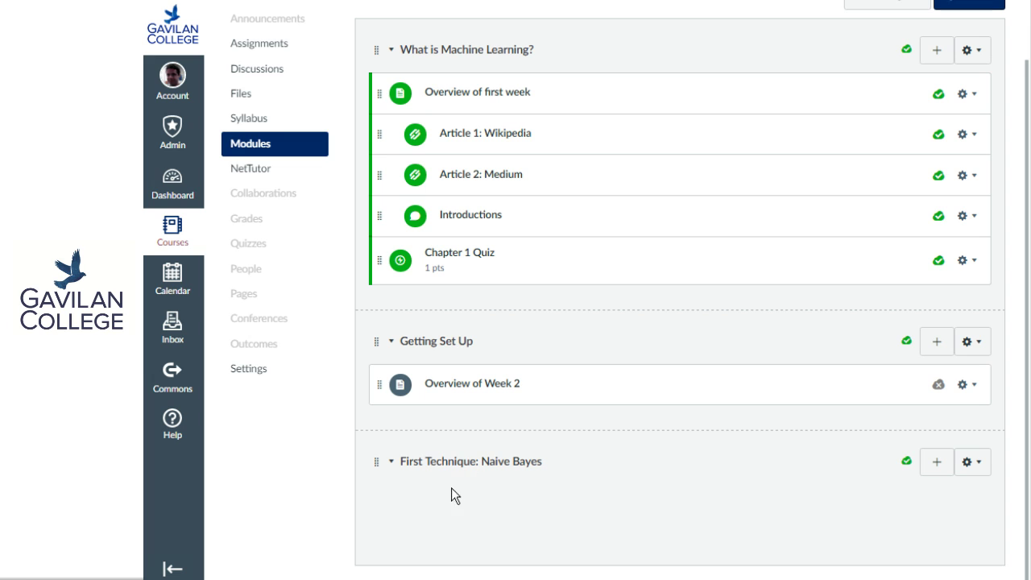
pyautogui.click(940, 467)
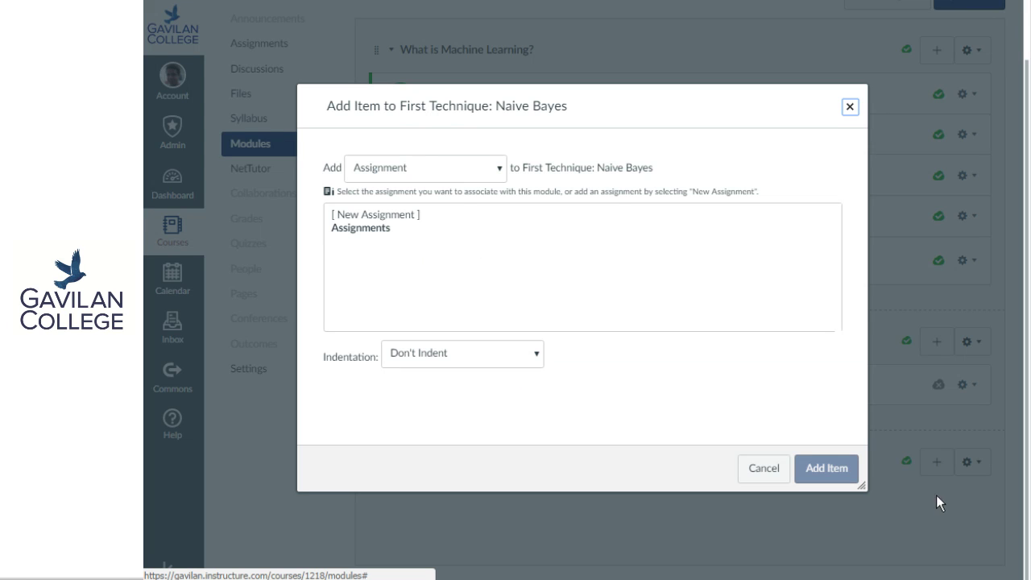
pyautogui.click(409, 172)
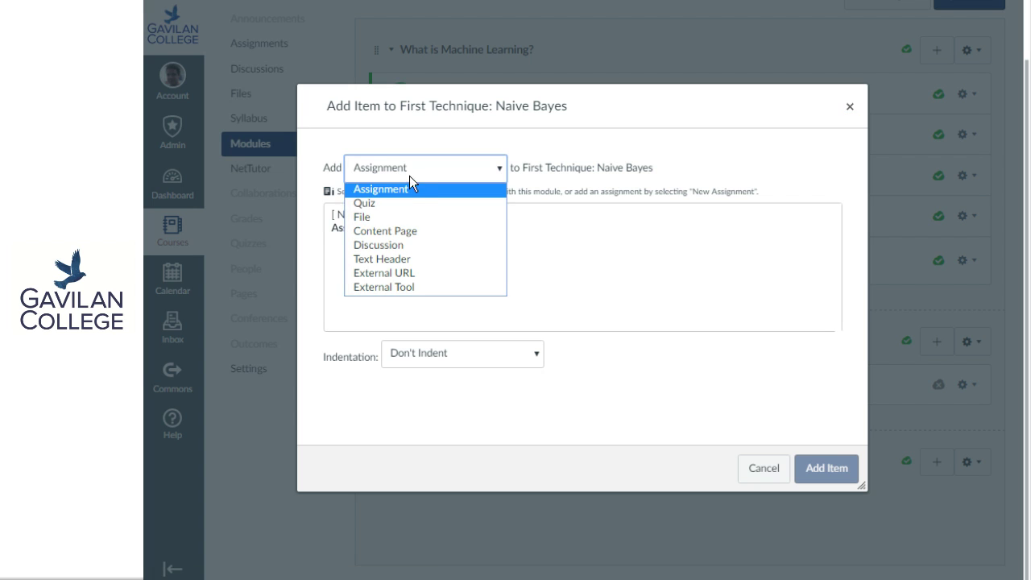
pyautogui.click(403, 233)
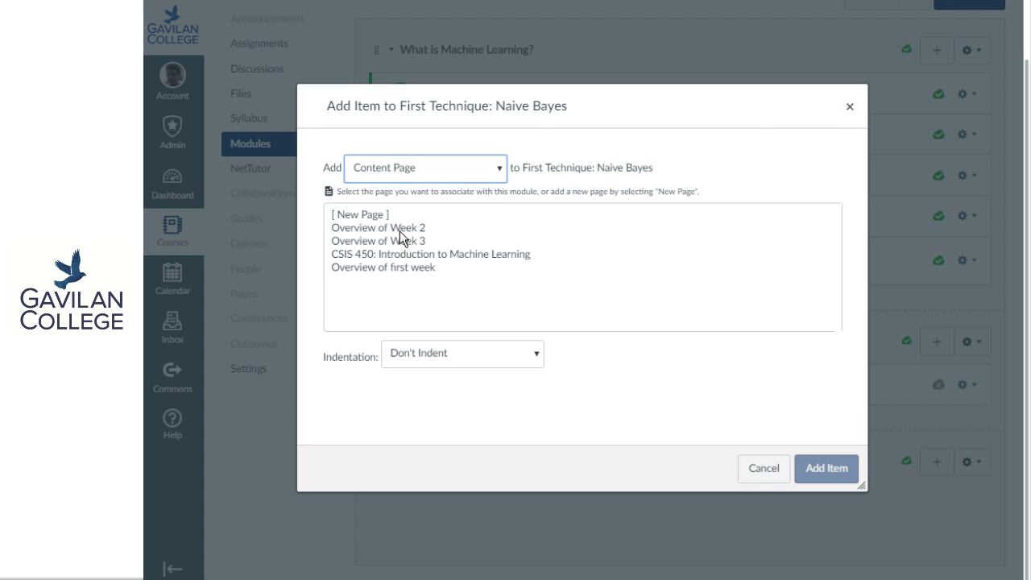
pyautogui.click(360, 216)
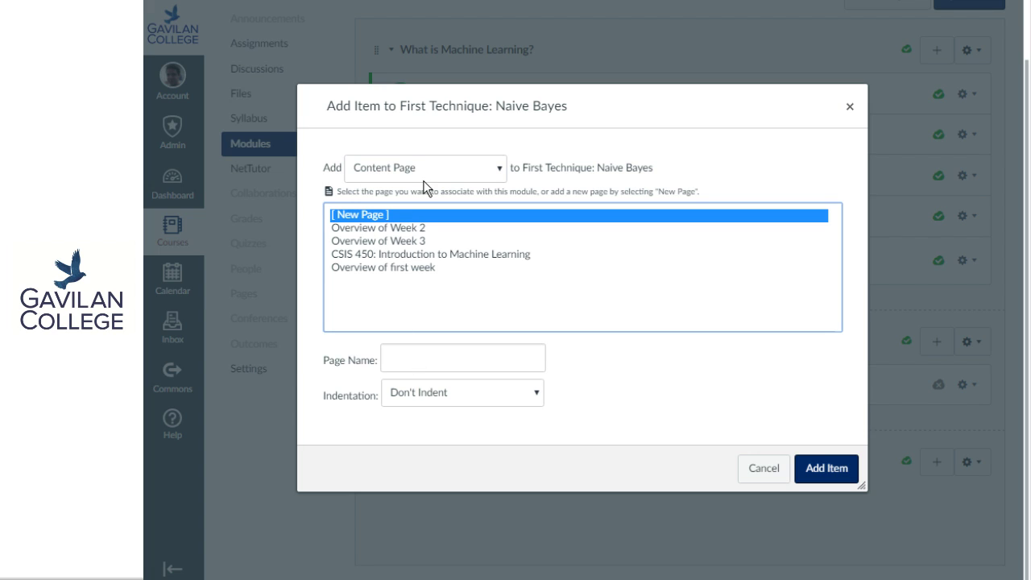
pyautogui.click(414, 362)
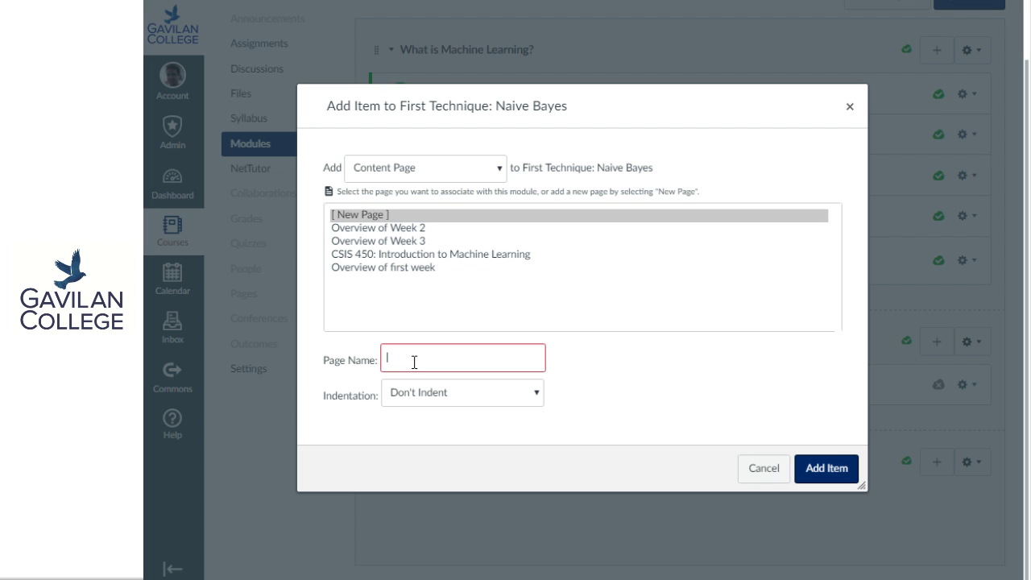
pyautogui.write('Overview of Week 4')
pyautogui.click(823, 470)
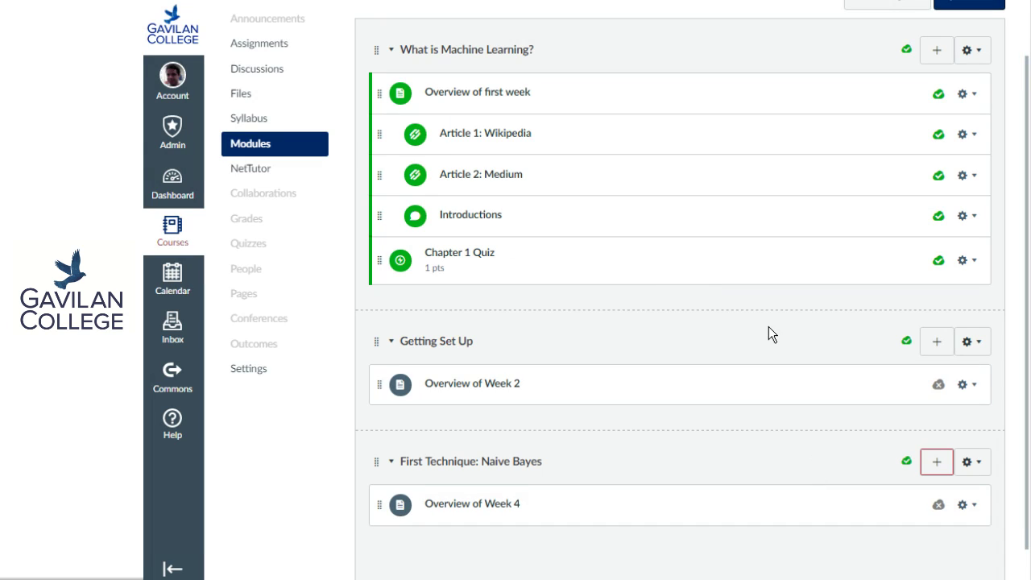
# Open the Overview of Week 4 page for editing and enter "Welcome to week 4" followed by two line breaks
pyautogui.click(443, 508)
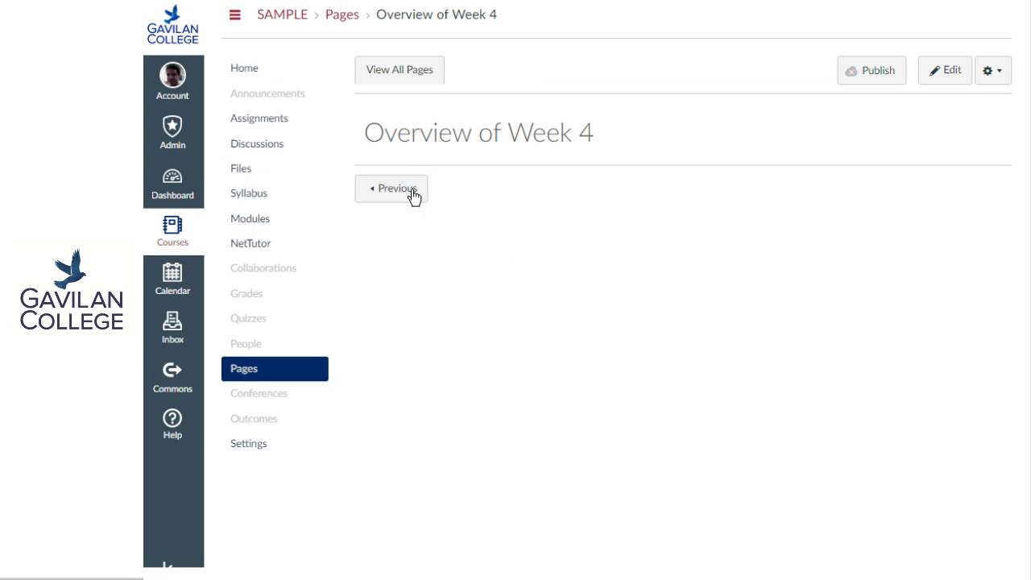
pyautogui.click(956, 76)
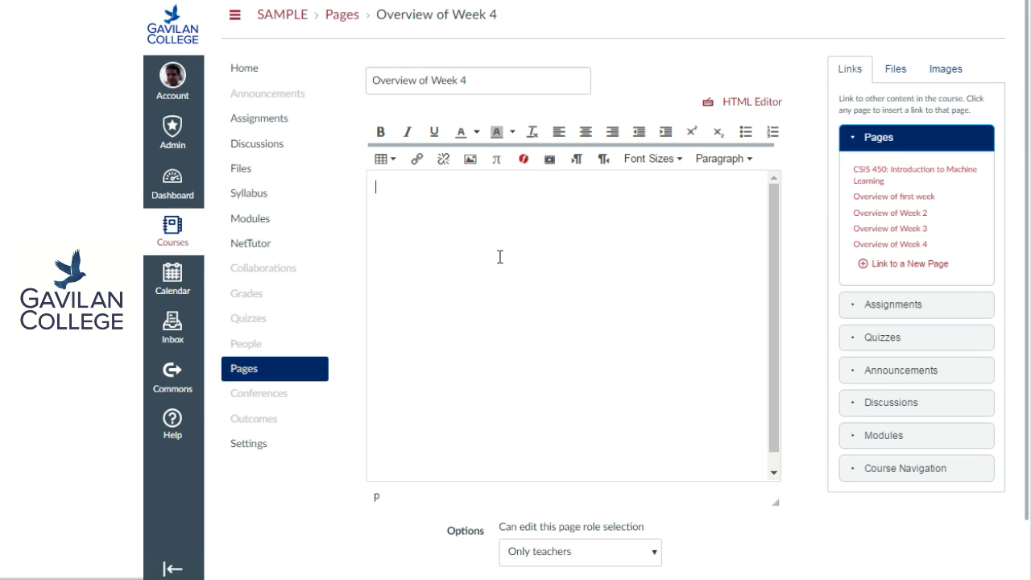
pyautogui.write('Welcome to week 4')
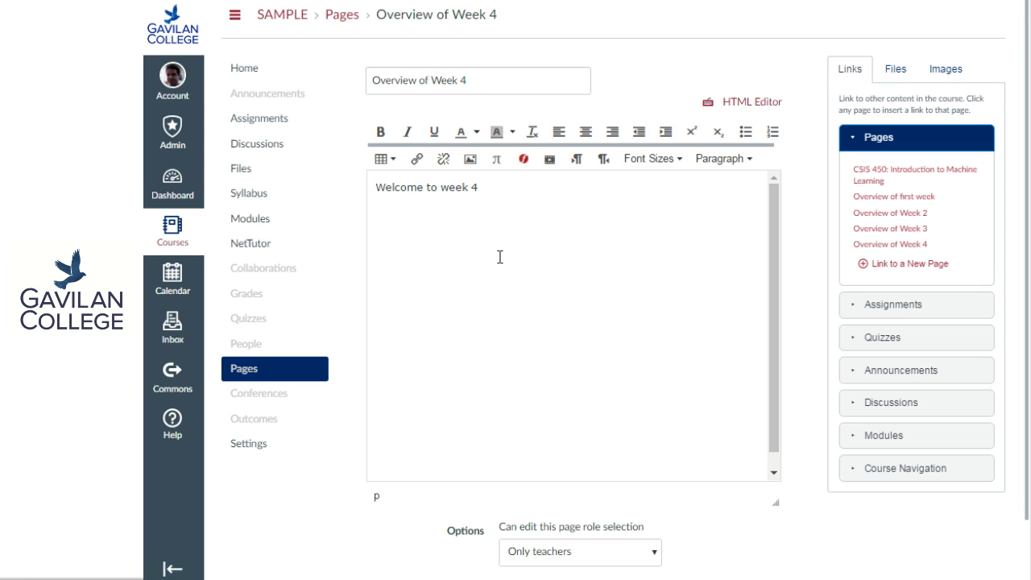
pyautogui.press('Return')
pyautogui.press('Return')
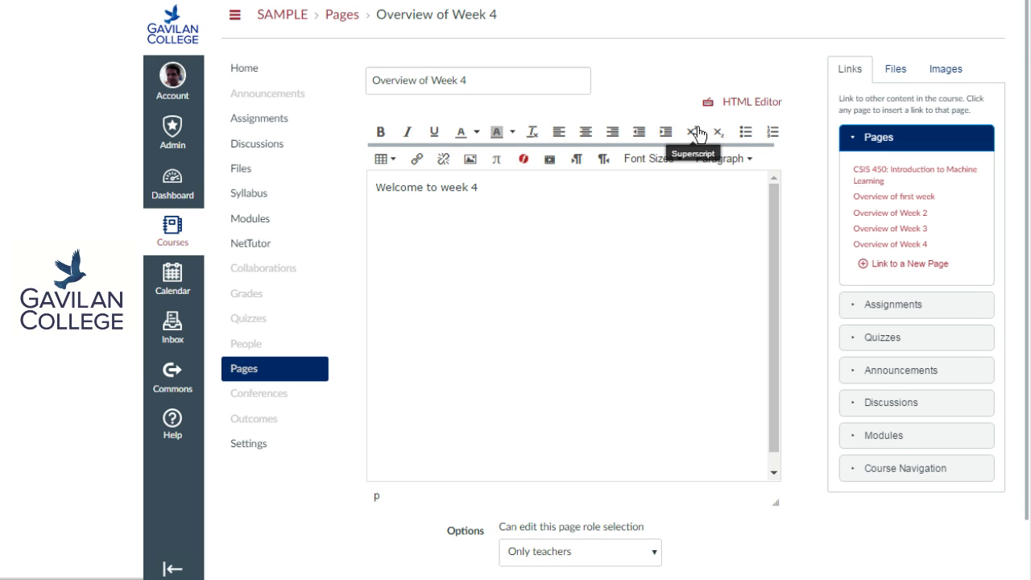
# Add a bulleted item "Read chapters 5-7" below the welcome line and format "Welcome to week 4" as Header 2
pyautogui.click(746, 132)
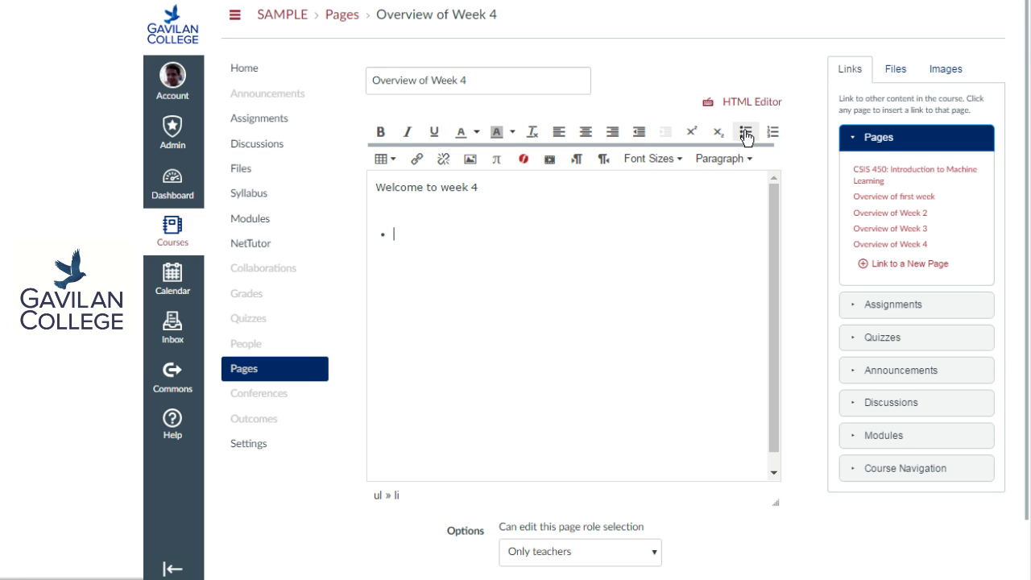
pyautogui.write('Read chapte rs 5-7')
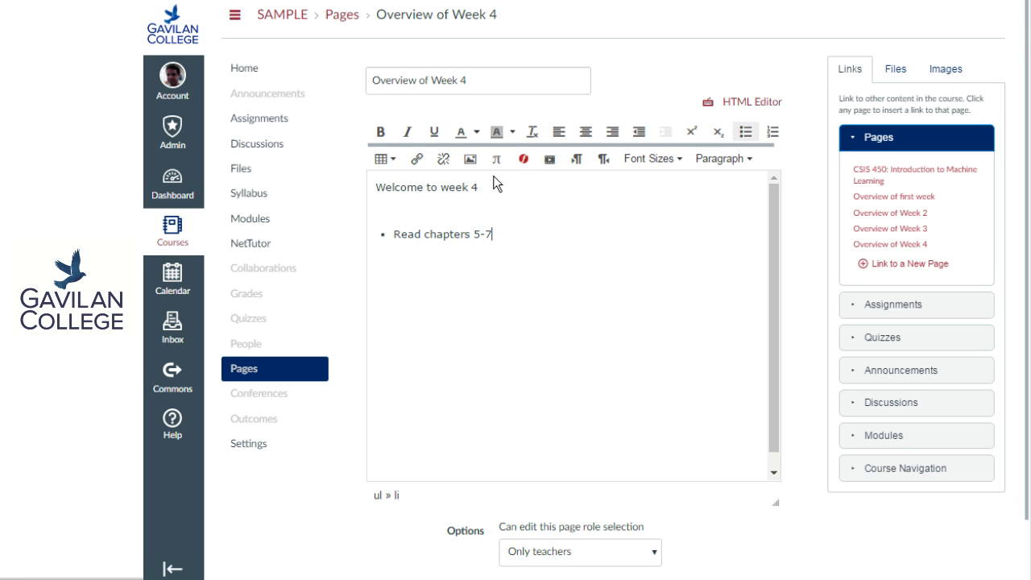
pyautogui.moveTo(491, 183); pyautogui.dragTo(372, 197)
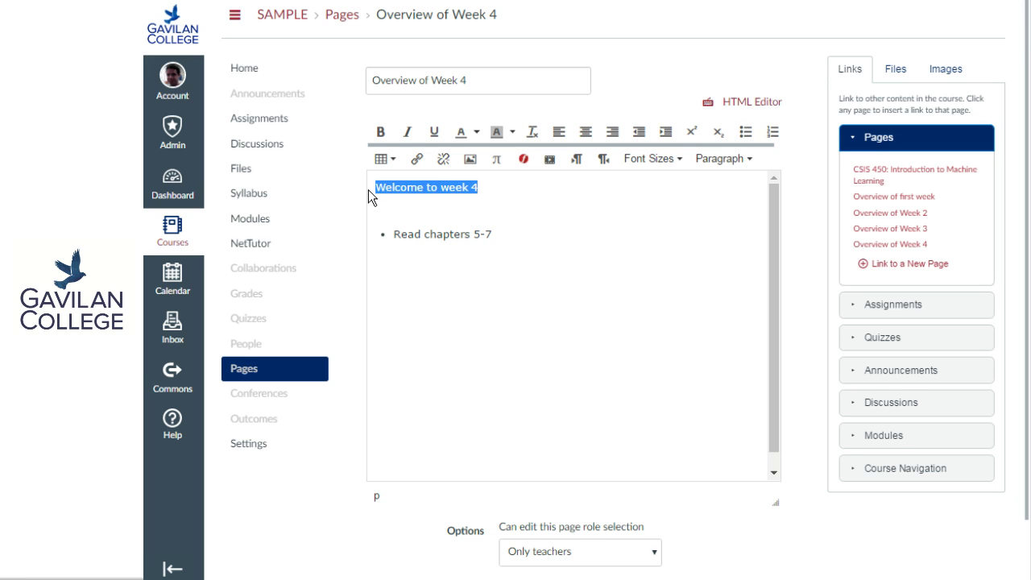
pyautogui.click(727, 161)
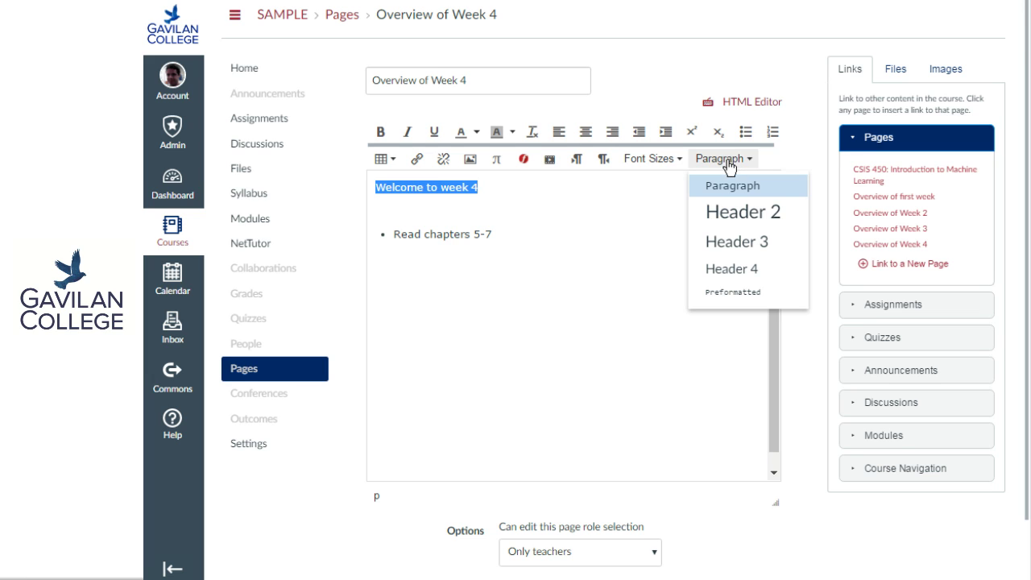
pyautogui.click(726, 214)
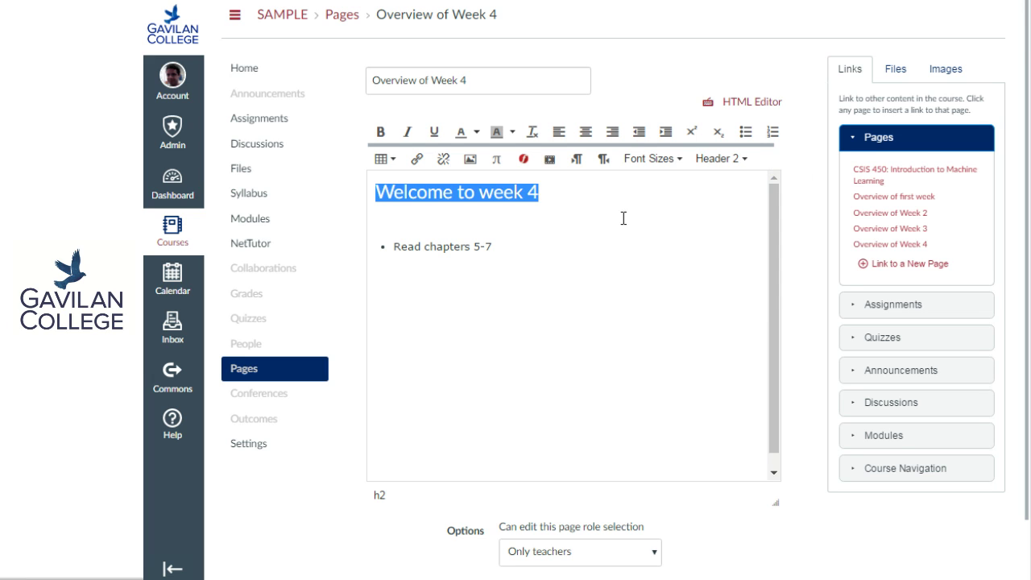
pyautogui.click(549, 192)
pyautogui.click(657, 161)
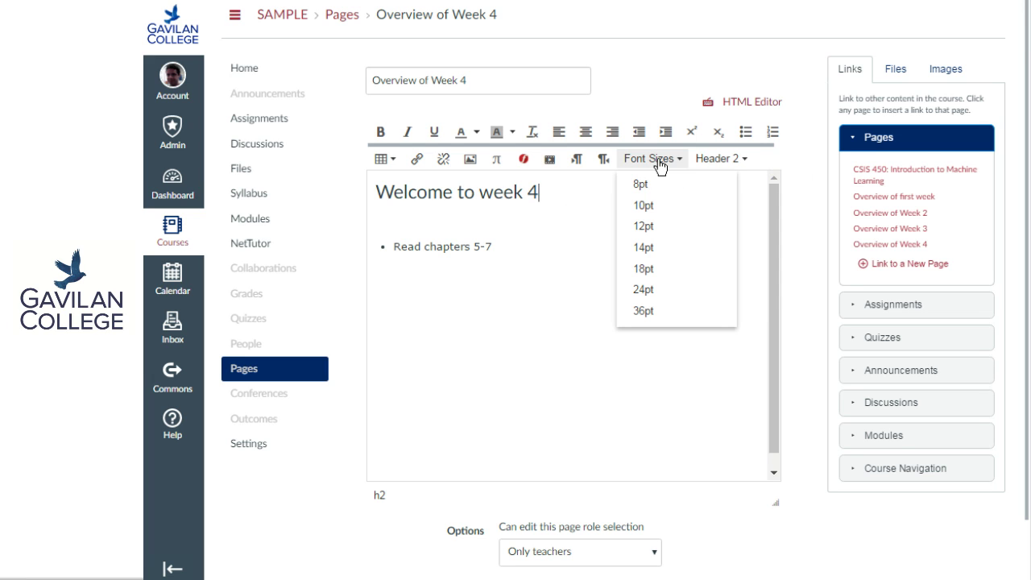
pyautogui.click(553, 192)
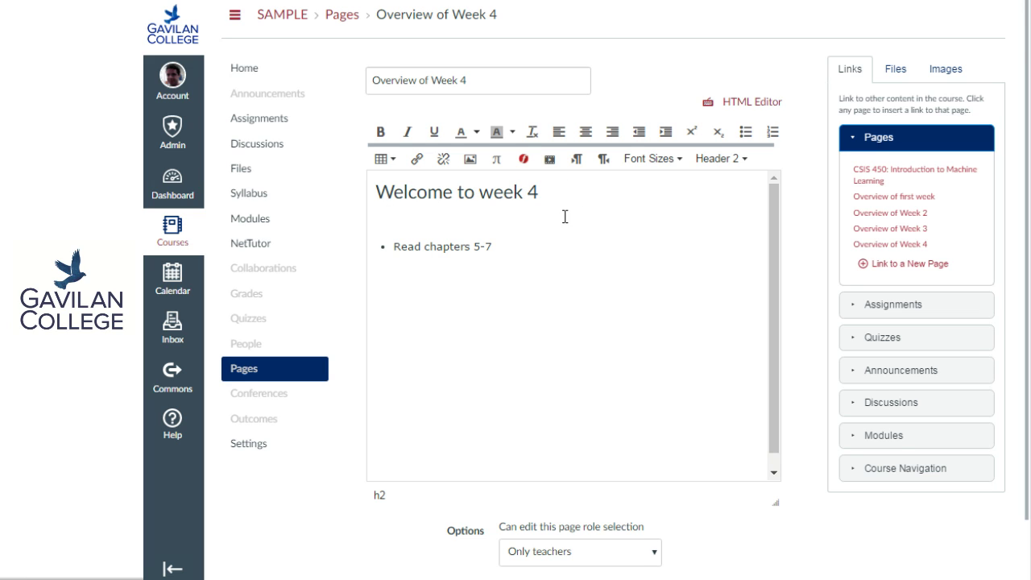
# Add a second bulleted item "asdfsasdf" under "Read chapters 5-7" and end the list with a plain paragraph
pyautogui.click(422, 225)
pyautogui.click(535, 252)
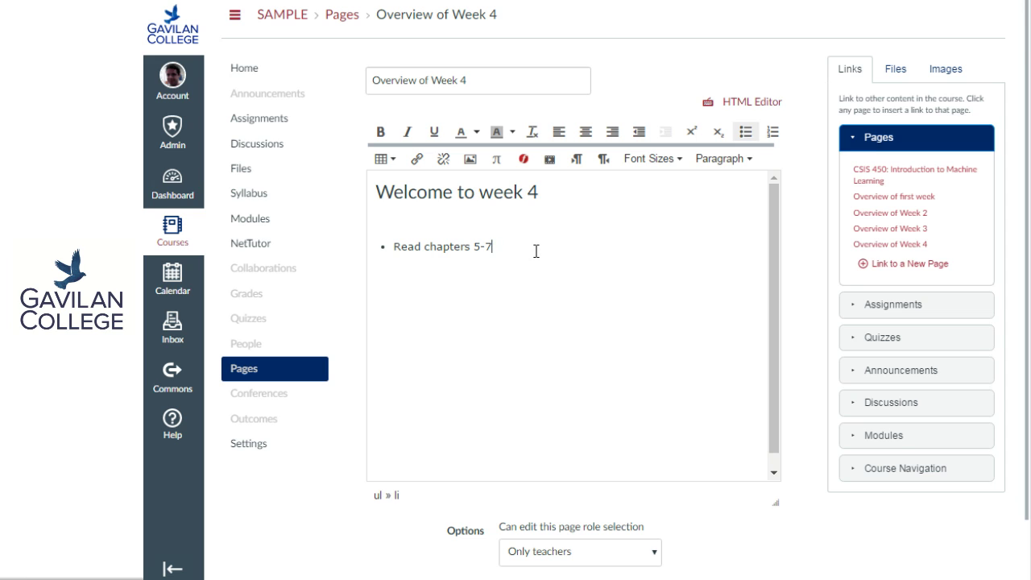
pyautogui.press('Return')
pyautogui.write('asdfsasdf')
pyautogui.press('Return')
pyautogui.press('Return')
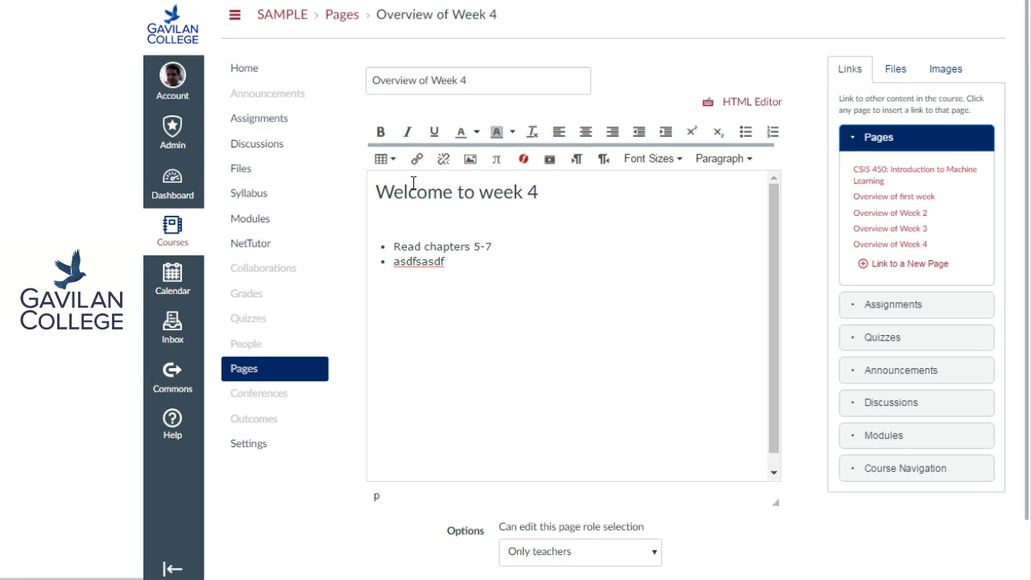
# Insert a table with two columns and three rows below the bulleted list
pyautogui.click(381, 159)
pyautogui.moveTo(422, 179)
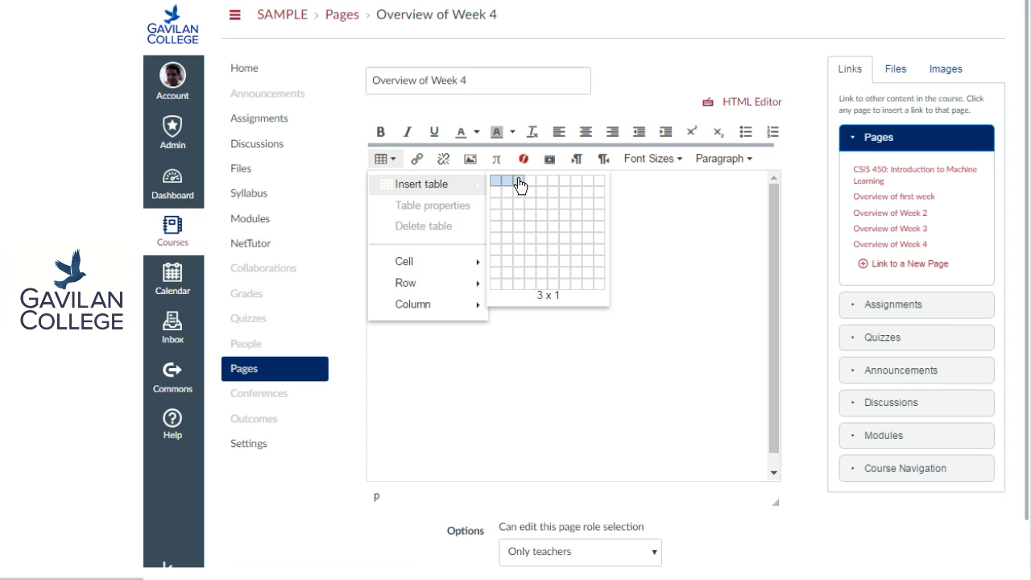
pyautogui.click(511, 213)
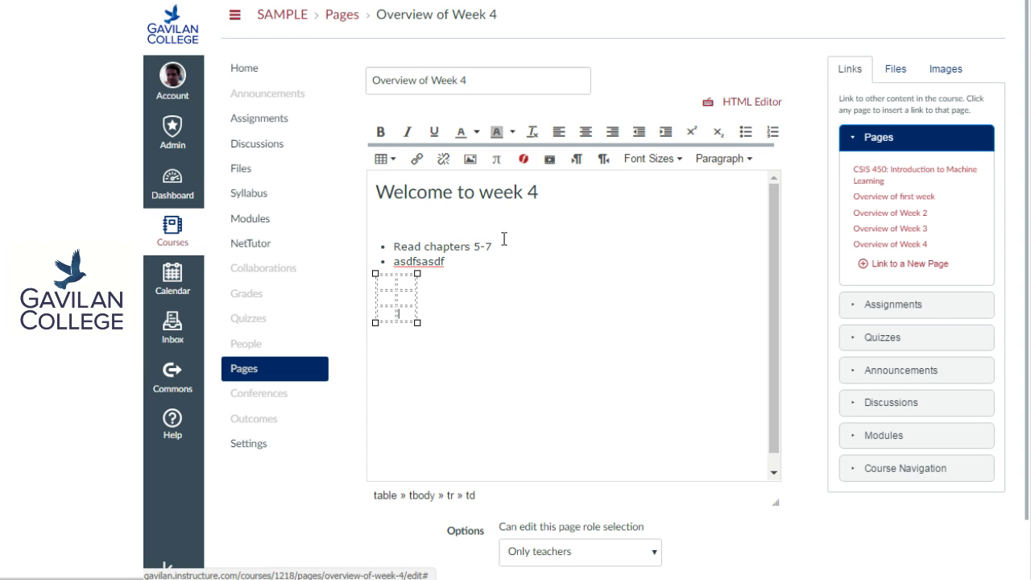
# Fill the table's first row with "cell 1" and "asdfasdfasdfasdf"
pyautogui.click(397, 280)
pyautogui.write('c')
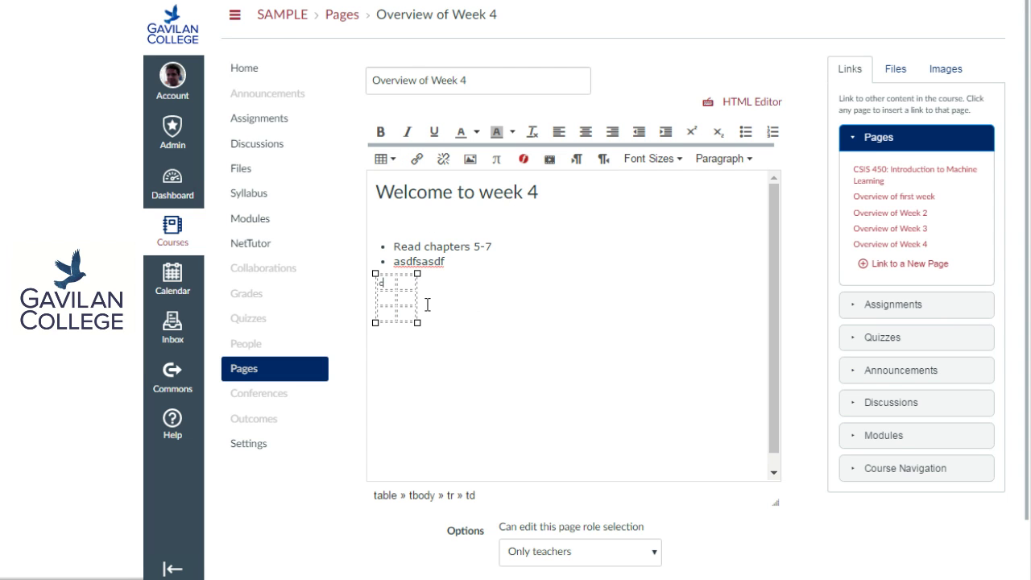
pyautogui.write('ell 1 ')
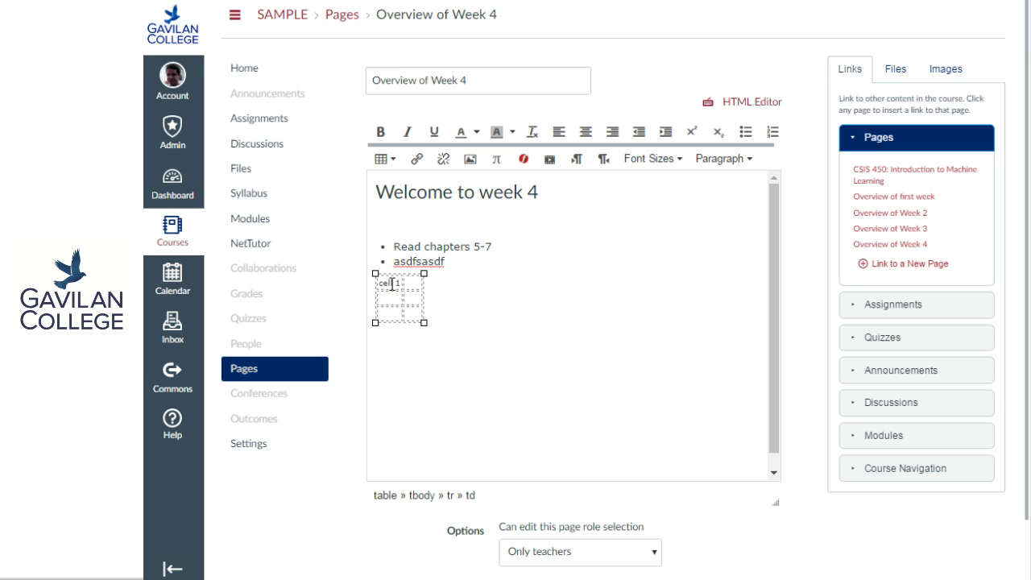
pyautogui.write('asdfasdfasdfasdf')
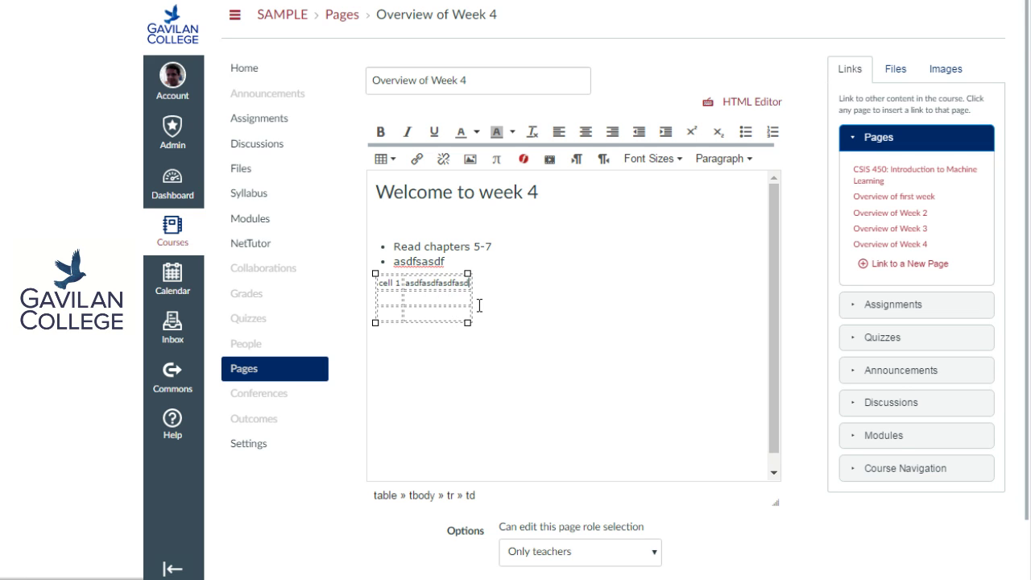
# Try entering "asdfasdfasdf" in the second row's first cell and resizing the table, and undo both changes
pyautogui.press('Tab')
pyautogui.write('asdfasdfasdf')
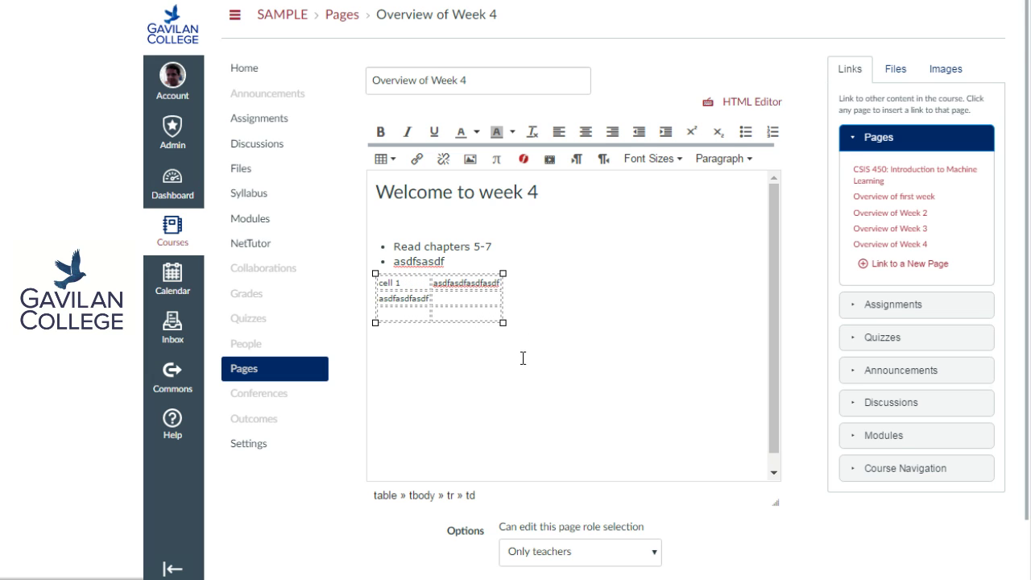
pyautogui.moveTo(501, 323); pyautogui.dragTo(770, 430)
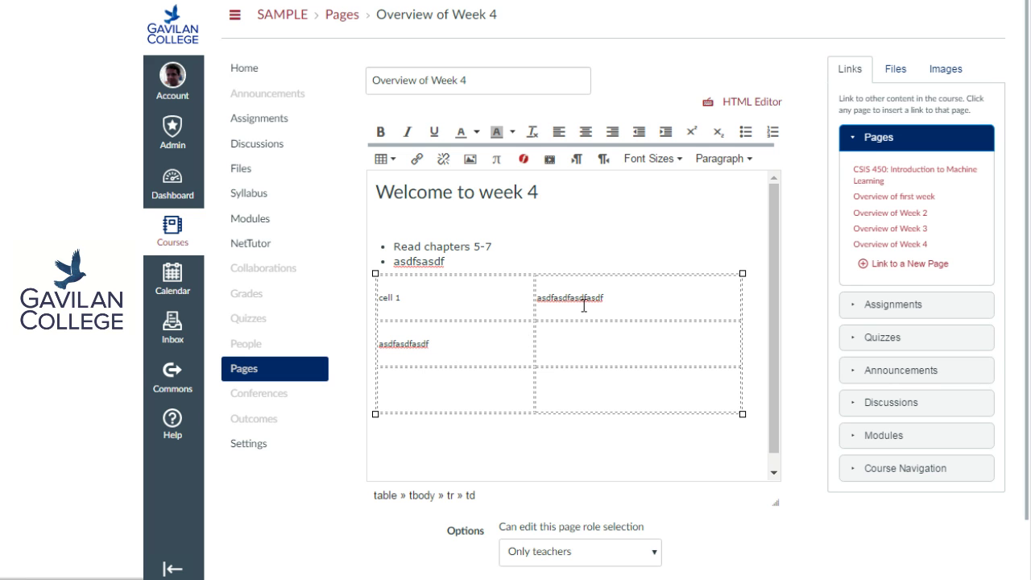
pyautogui.moveTo(742, 414); pyautogui.dragTo(708, 406)
pyautogui.moveTo(742, 414); pyautogui.dragTo(709, 404)
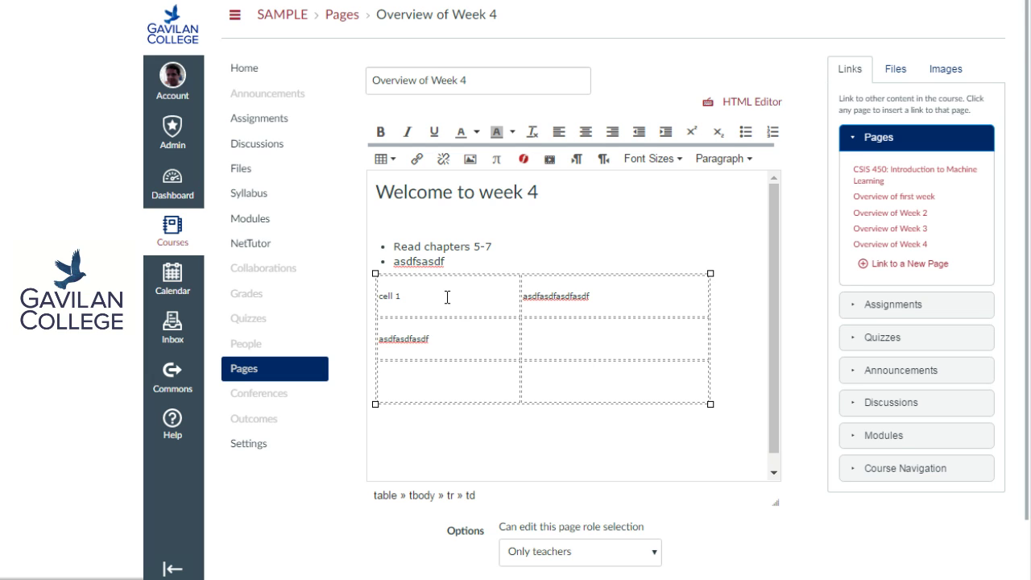
pyautogui.hotkey('ctrl', 'z')
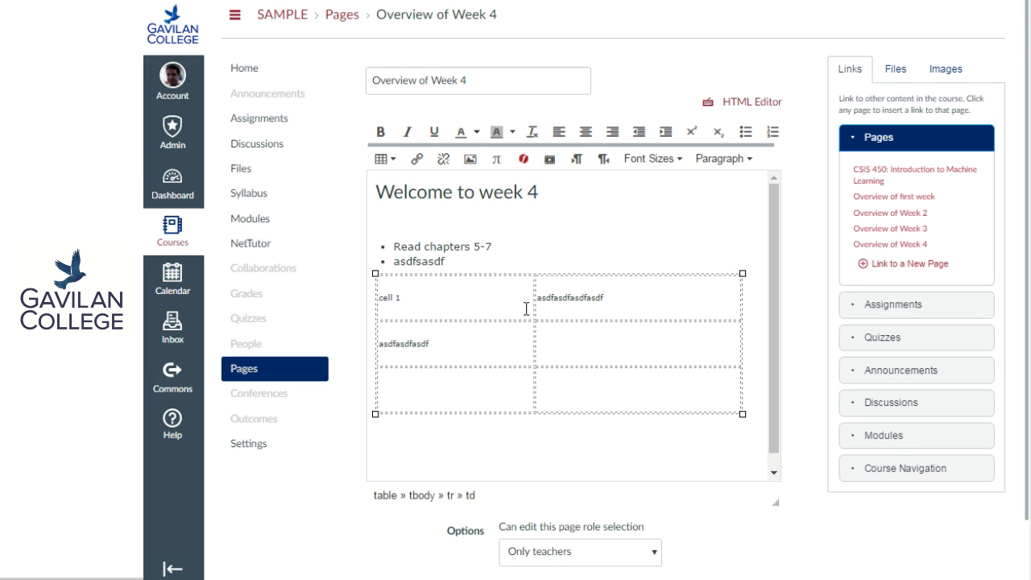
pyautogui.hotkey('ctrl', 'z')
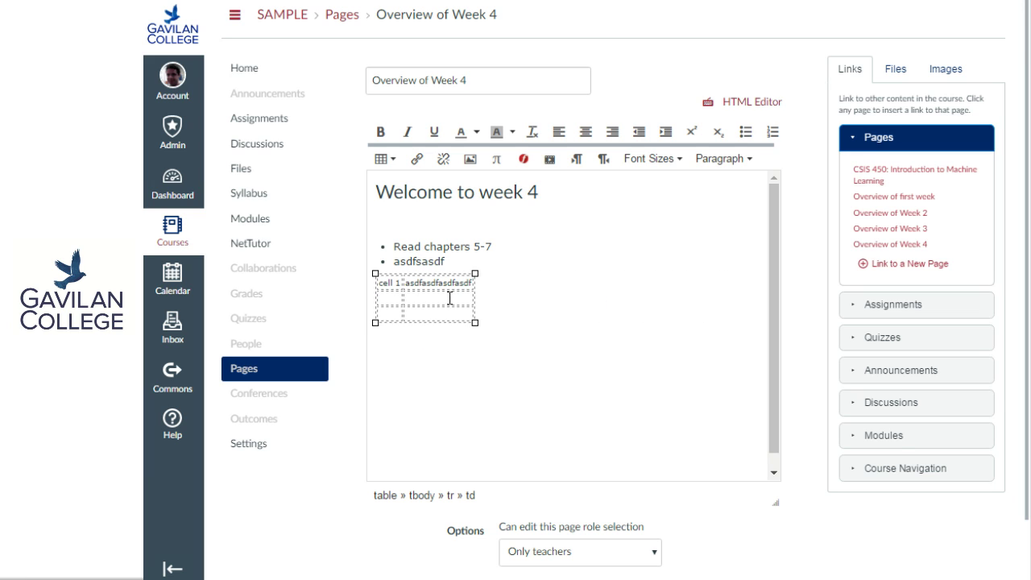
# Increase the cell spacing in the table's properties
pyautogui.rightClick(387, 284)
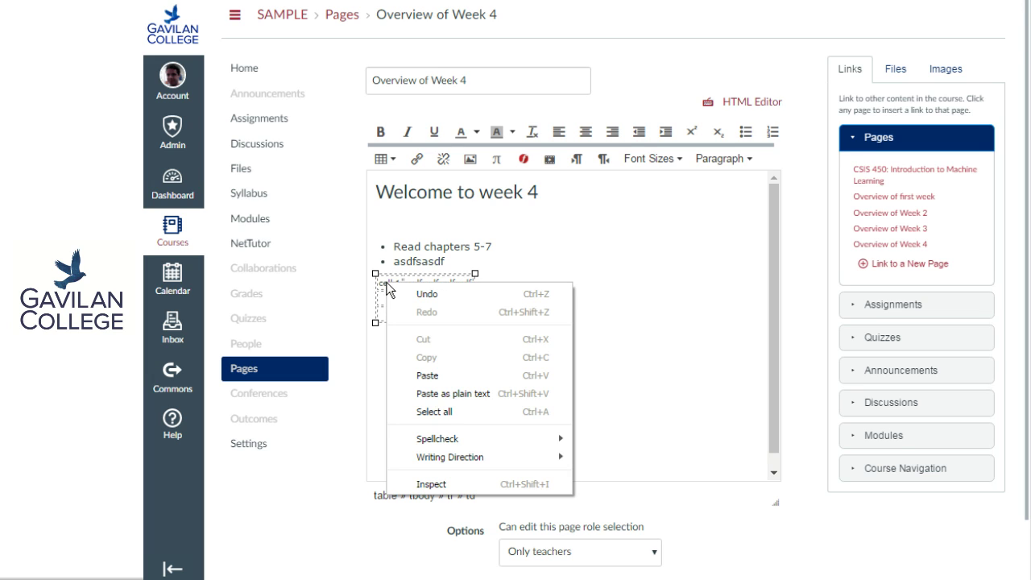
pyautogui.press('Escape')
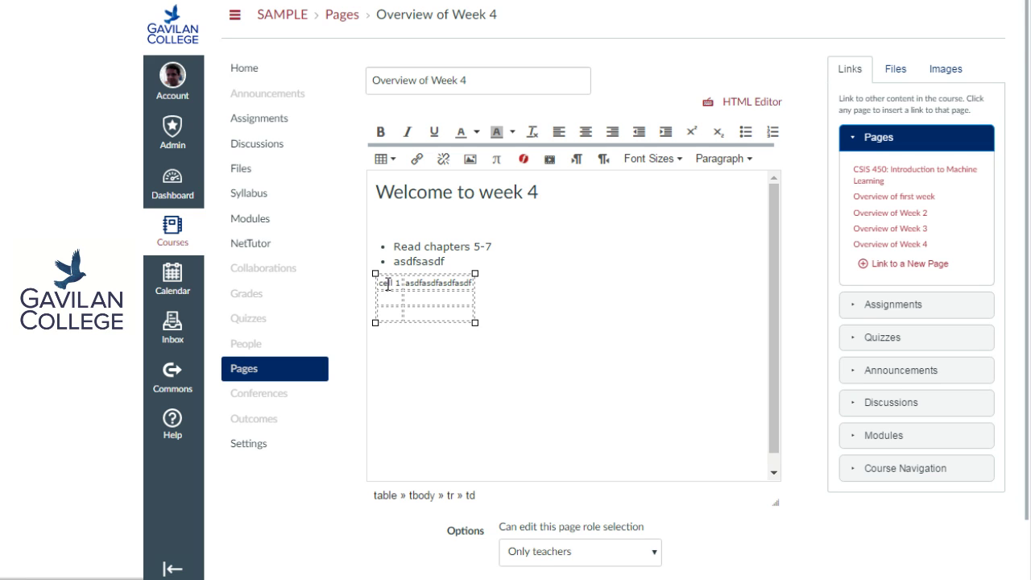
pyautogui.click(383, 160)
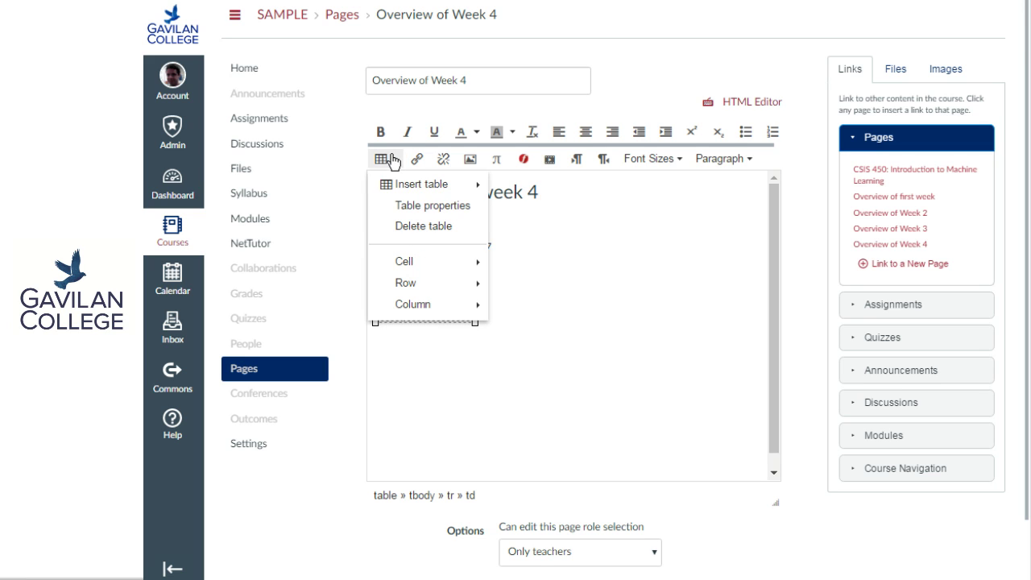
pyautogui.click(411, 207)
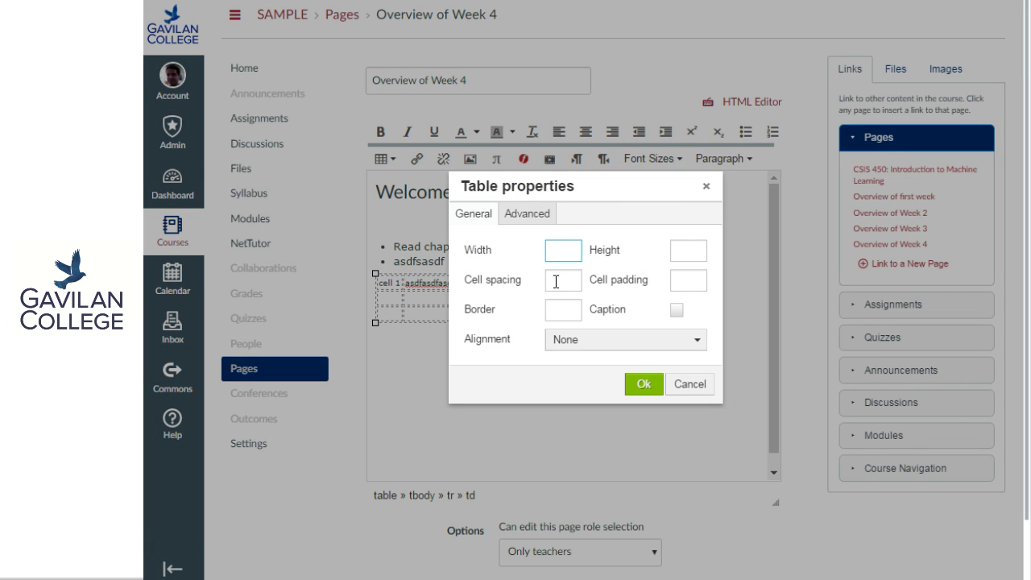
pyautogui.click(561, 281)
pyautogui.click(648, 387)
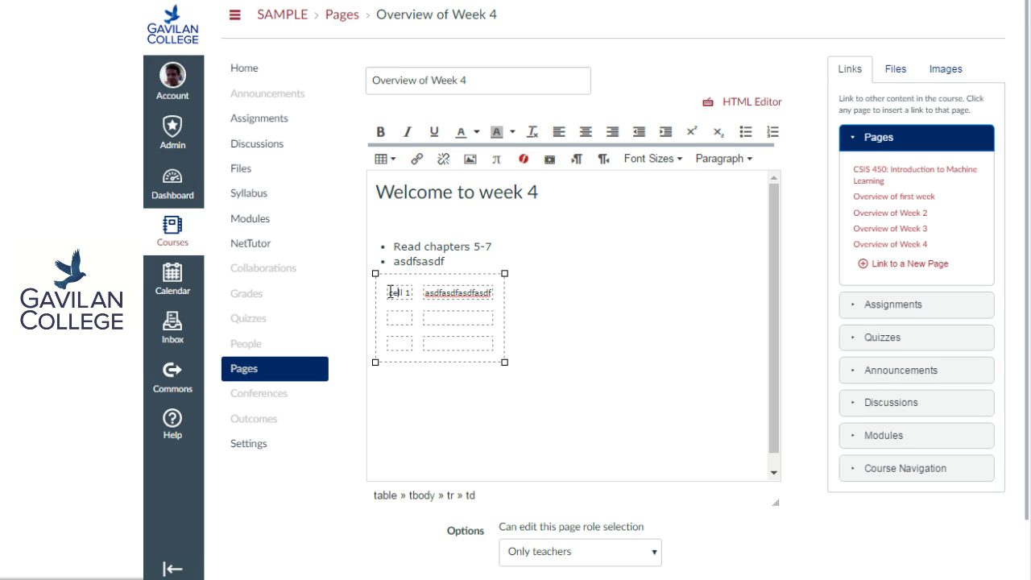
pyautogui.moveTo(390, 291); pyautogui.dragTo(415, 293)
pyautogui.click(544, 303)
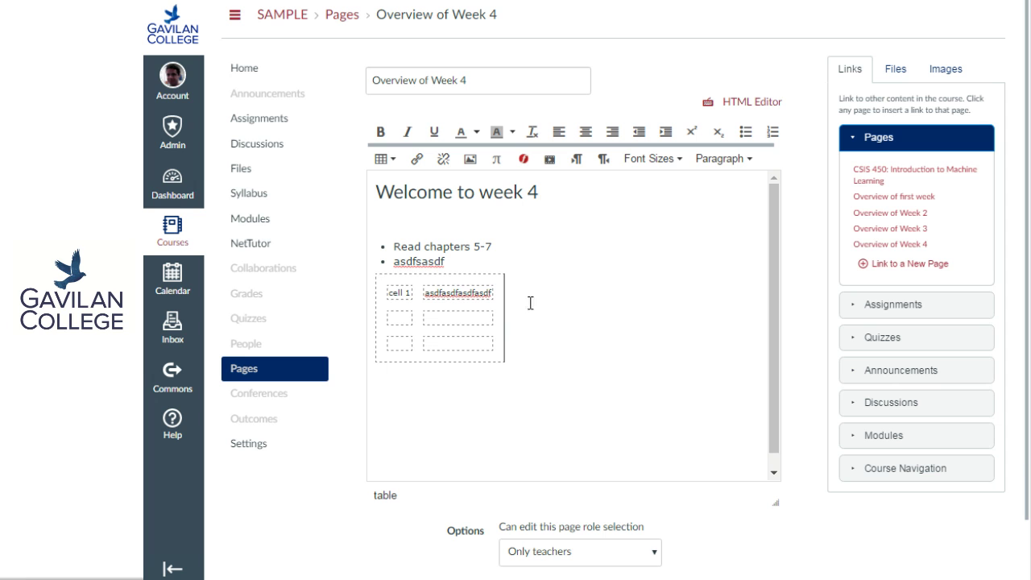
# Save the Overview of Week 4 page without publishing it and examine the table's text on the saved page
pyautogui.scroll(-1, 740, 498)
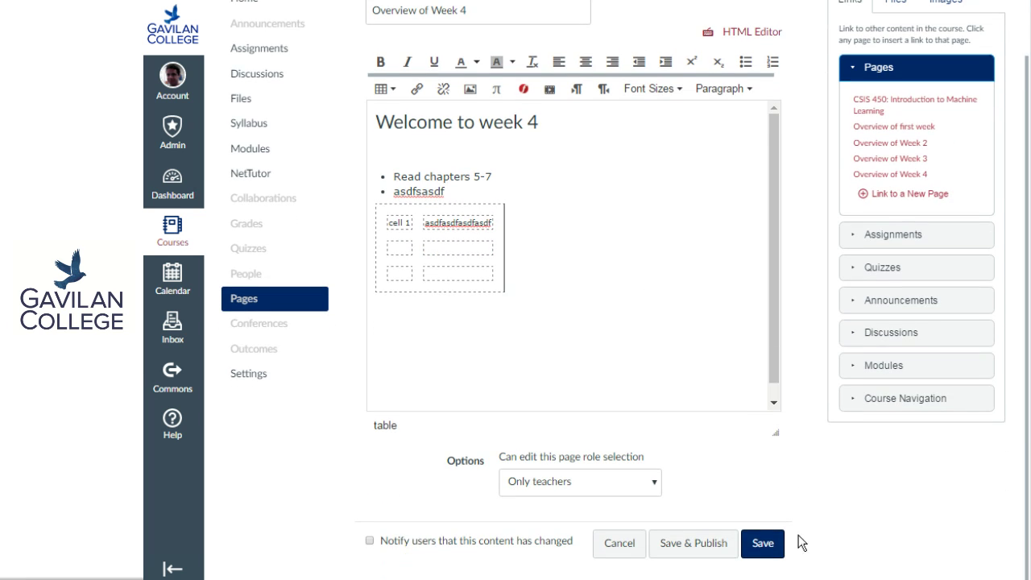
pyautogui.click(763, 544)
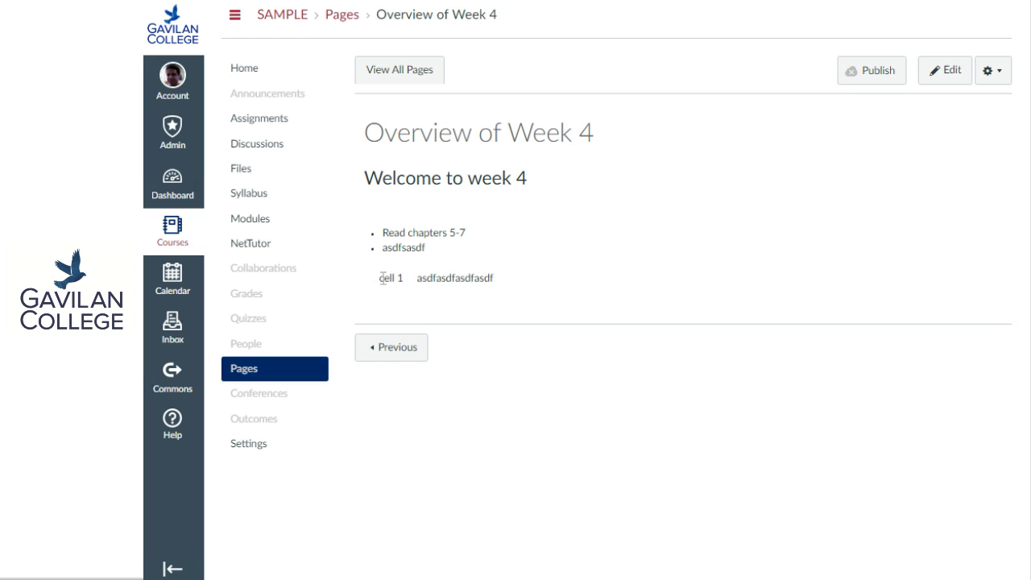
pyautogui.moveTo(381, 277); pyautogui.dragTo(527, 278)
pyautogui.click(526, 278)
pyautogui.moveTo(385, 277); pyautogui.dragTo(473, 278)
pyautogui.click(472, 279)
pyautogui.moveTo(382, 278); pyautogui.dragTo(526, 279)
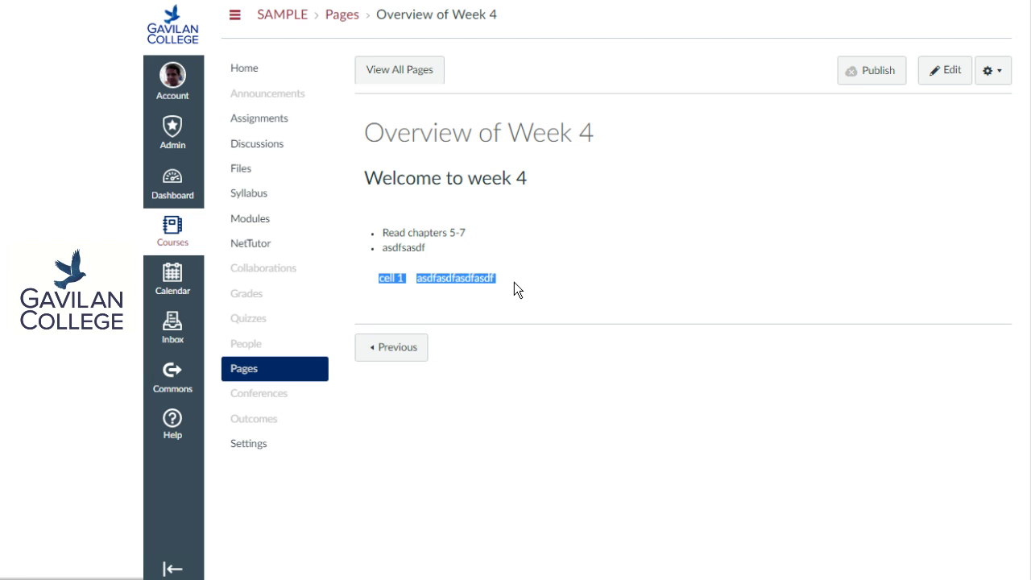
pyautogui.click(514, 283)
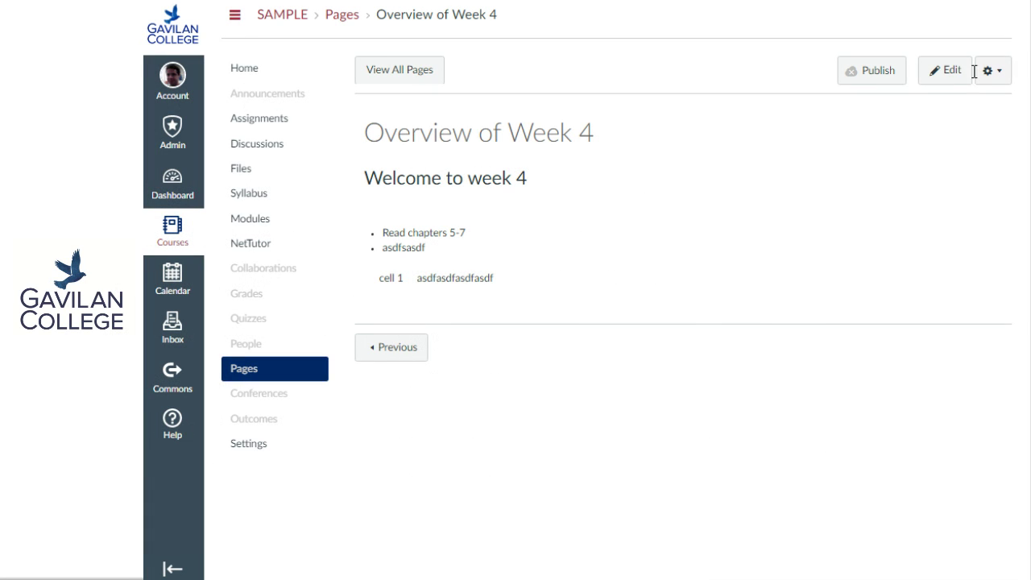
pyautogui.click(947, 75)
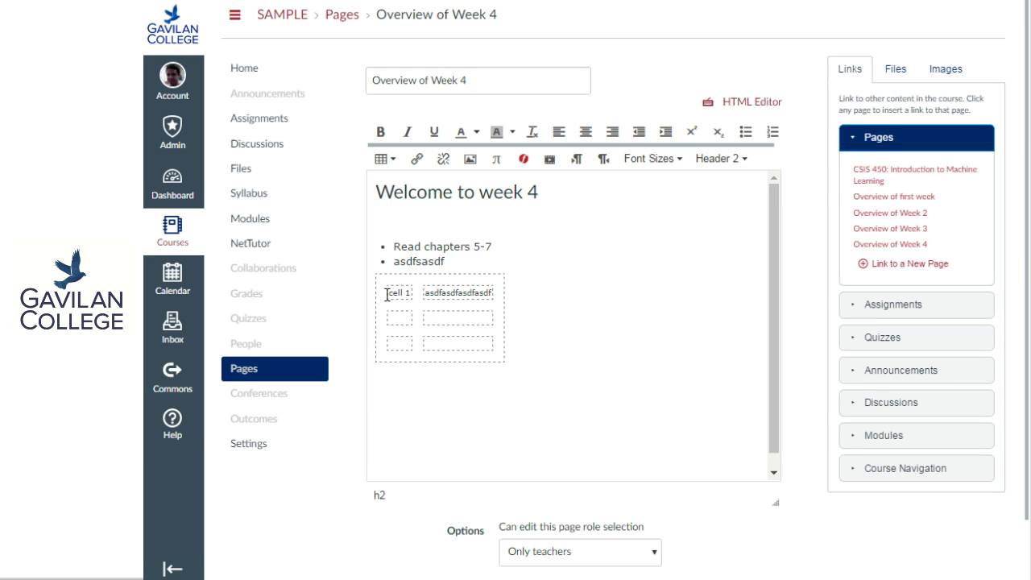
pyautogui.doubleClick(395, 292)
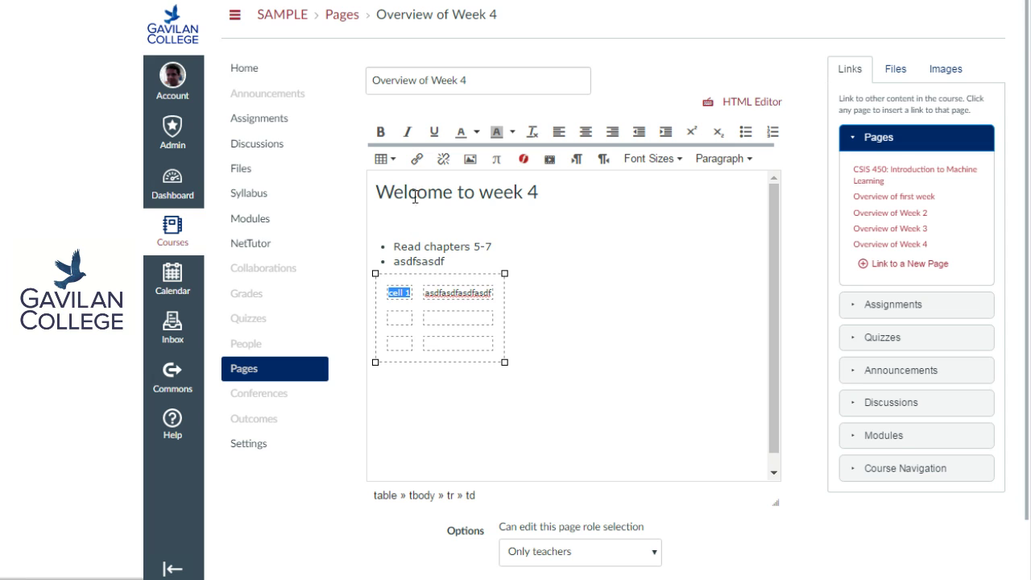
pyautogui.click(417, 159)
pyautogui.click(481, 344)
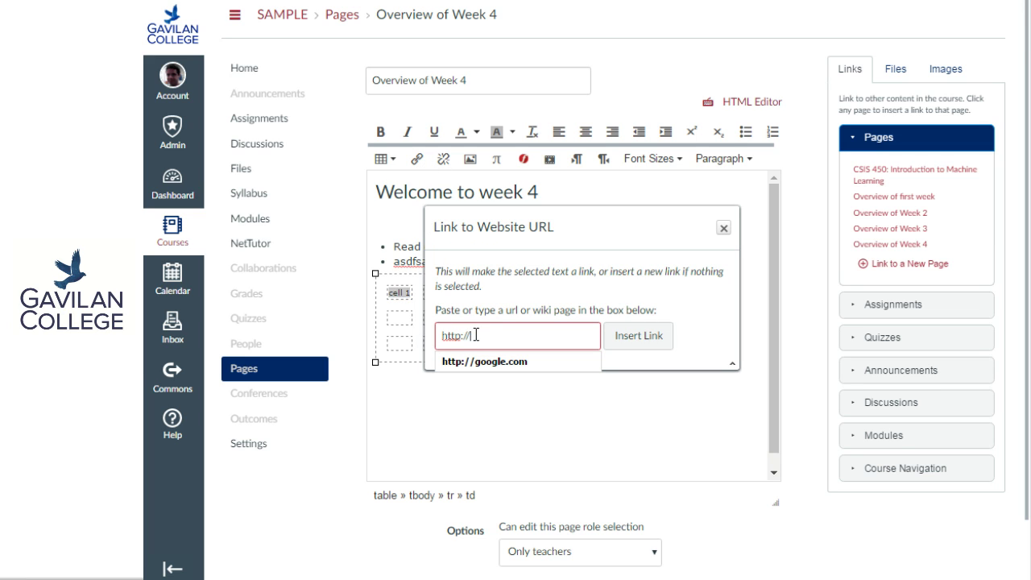
pyautogui.write('gavilan.edu')
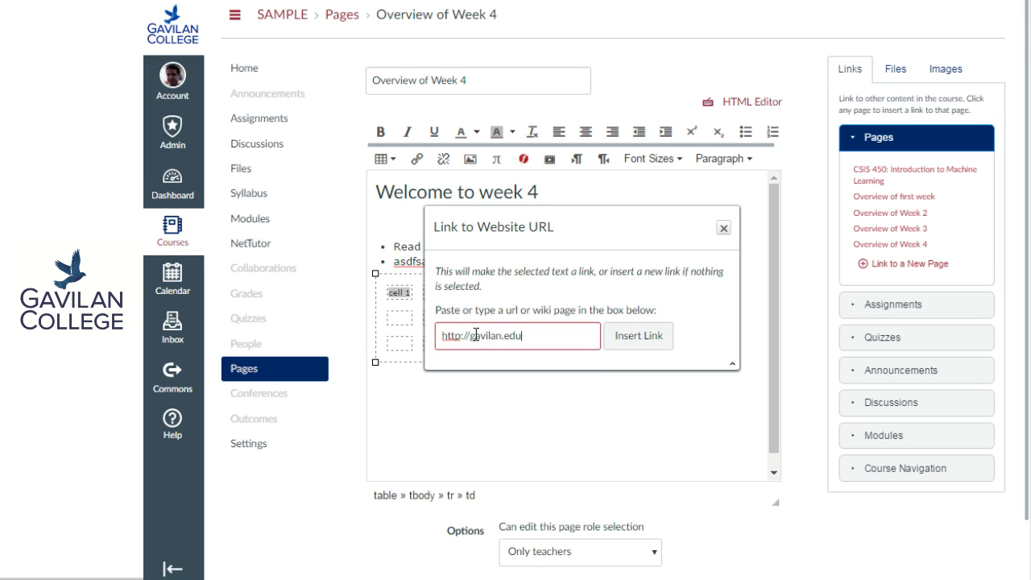
pyautogui.click(625, 336)
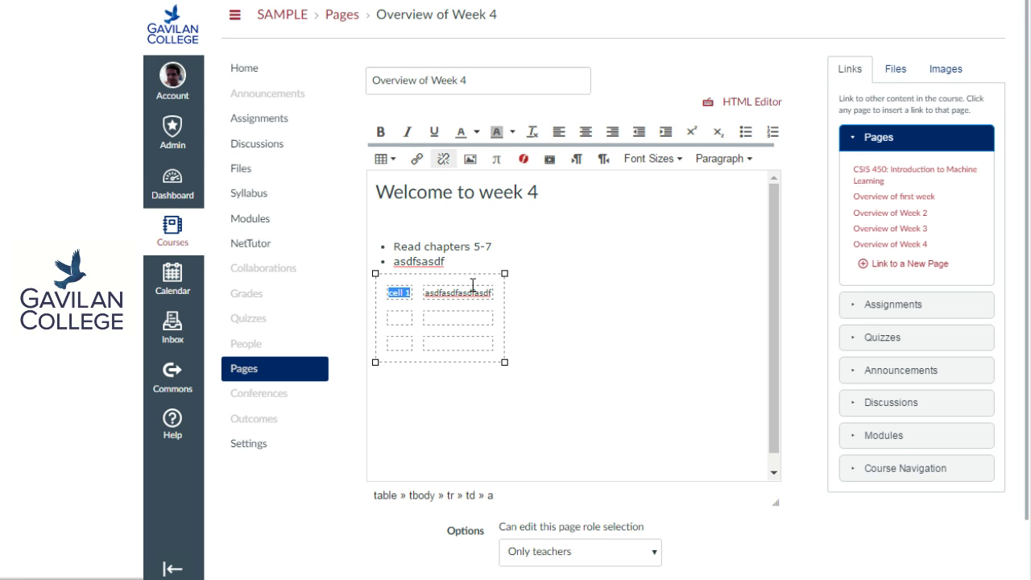
pyautogui.click(482, 330)
pyautogui.click(602, 376)
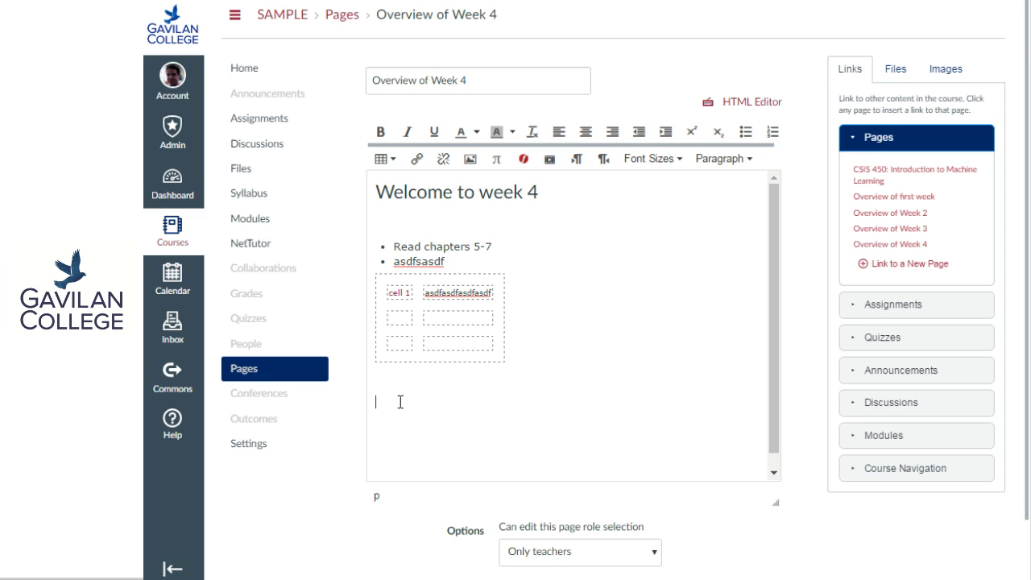
# Add the placeholder text "EMBED HERE" on the empty line below the table
pyautogui.write('MBED HERE')
pyautogui.moveTo(376, 402); pyautogui.dragTo(446, 402)
pyautogui.click(428, 402)
pyautogui.moveTo(435, 403); pyautogui.dragTo(377, 402)
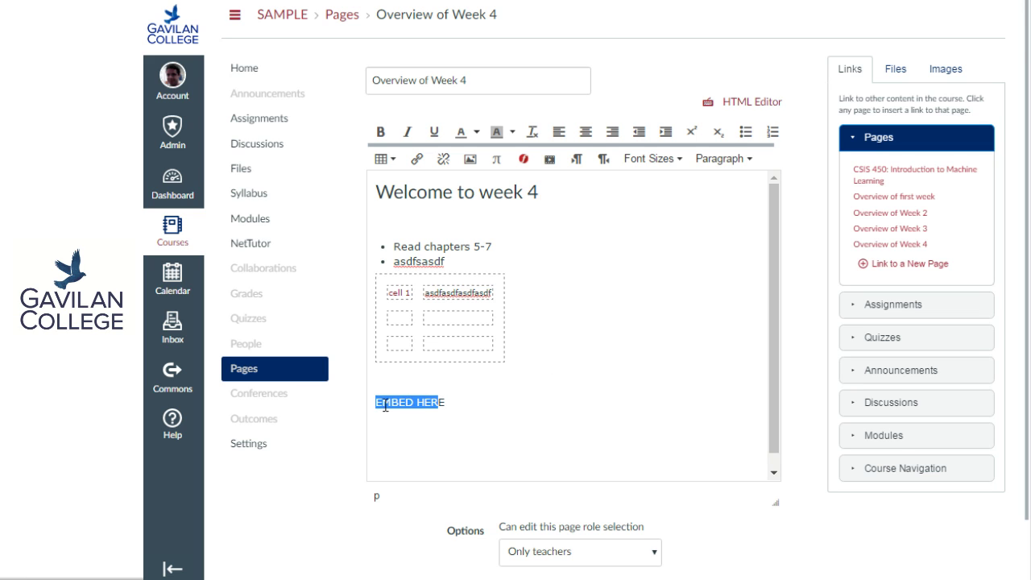
# Show the page's HTML source and select the "EMBED HERE" placeholder in the paragraph after the table
pyautogui.click(754, 104)
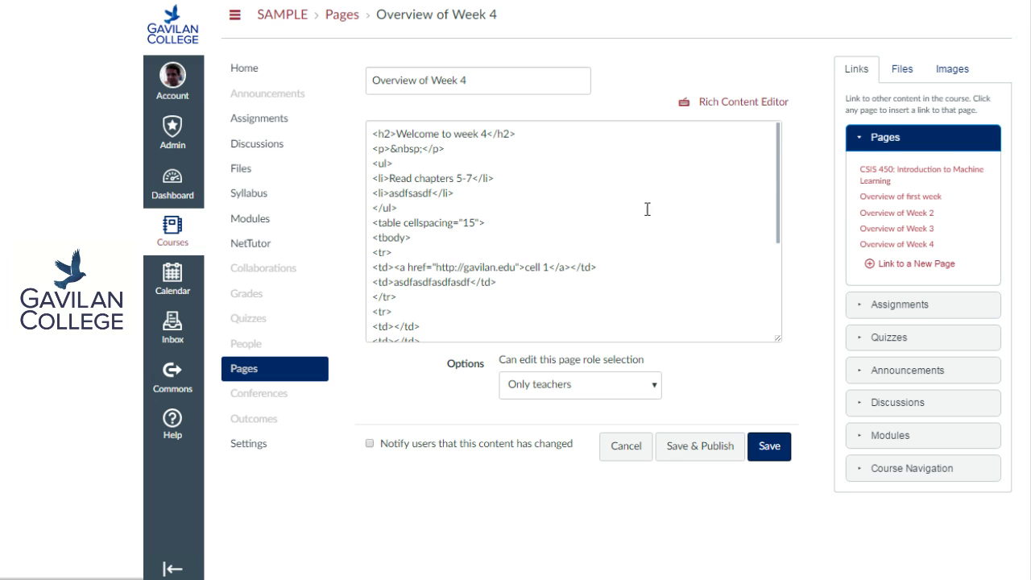
pyautogui.moveTo(777, 166); pyautogui.dragTo(783, 261)
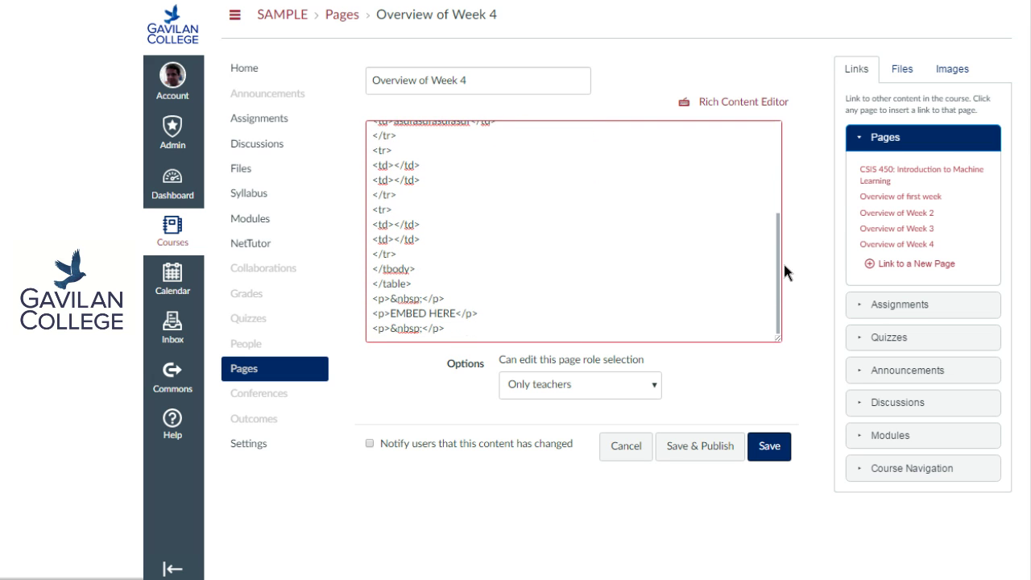
pyautogui.doubleClick(415, 313)
pyautogui.moveTo(415, 313); pyautogui.dragTo(450, 315)
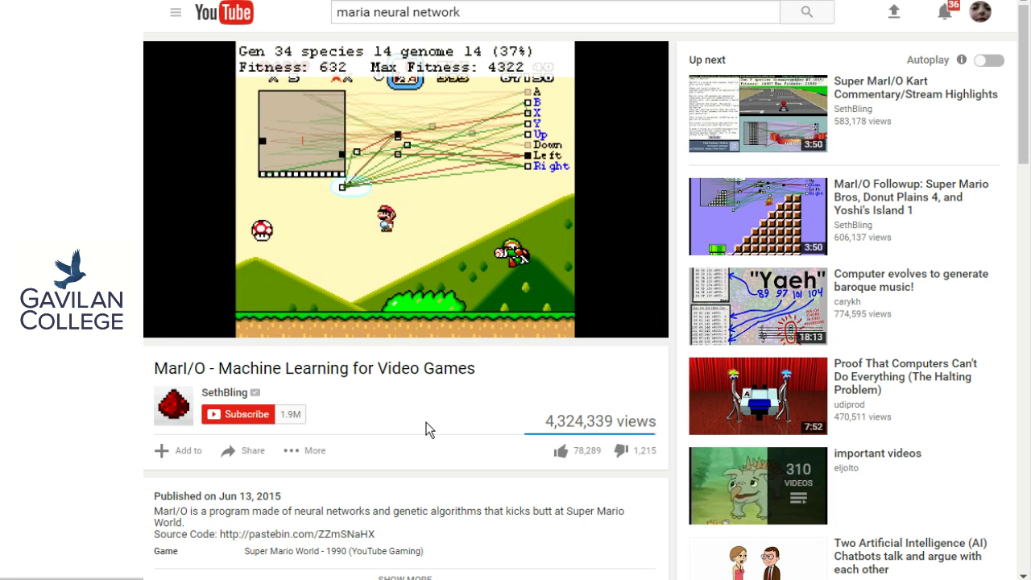
# Switch to YouTube, copy the embed code of "MarI/O - Machine Learning for Video Games", and paste it over "EMBED HERE" in the Canvas page's HTML
pyautogui.click(253, 453)
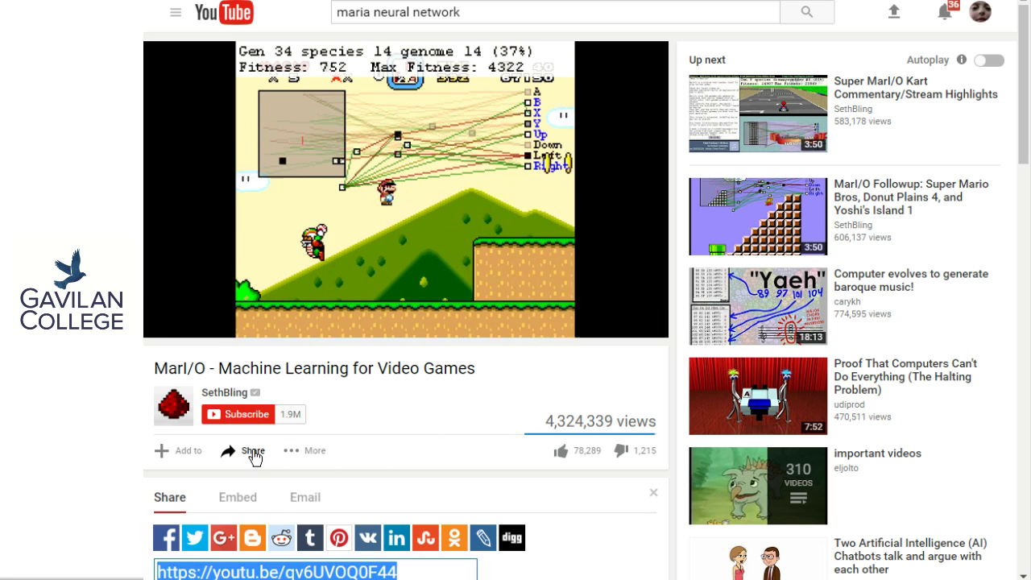
pyautogui.click(239, 500)
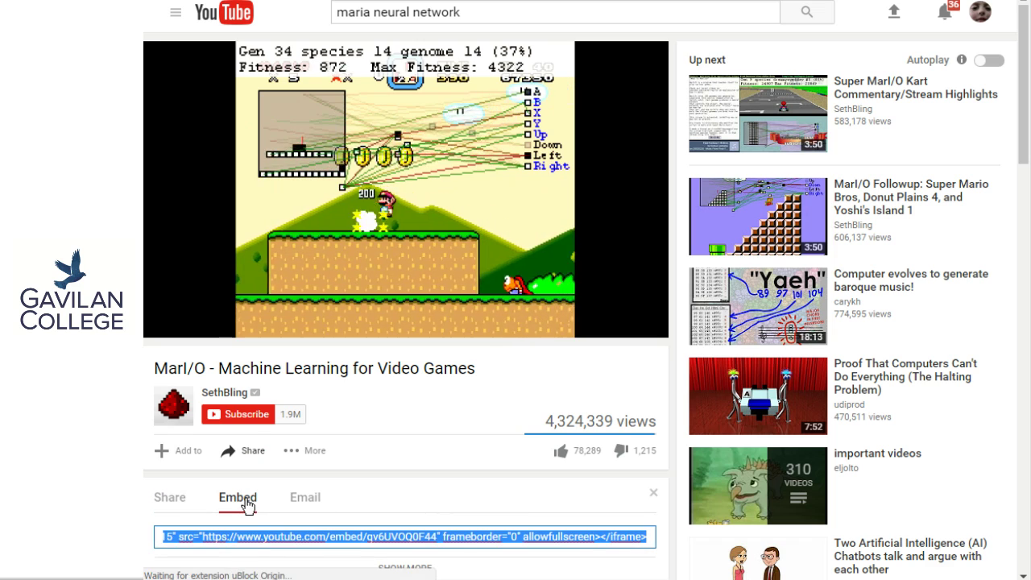
pyautogui.rightClick(238, 537)
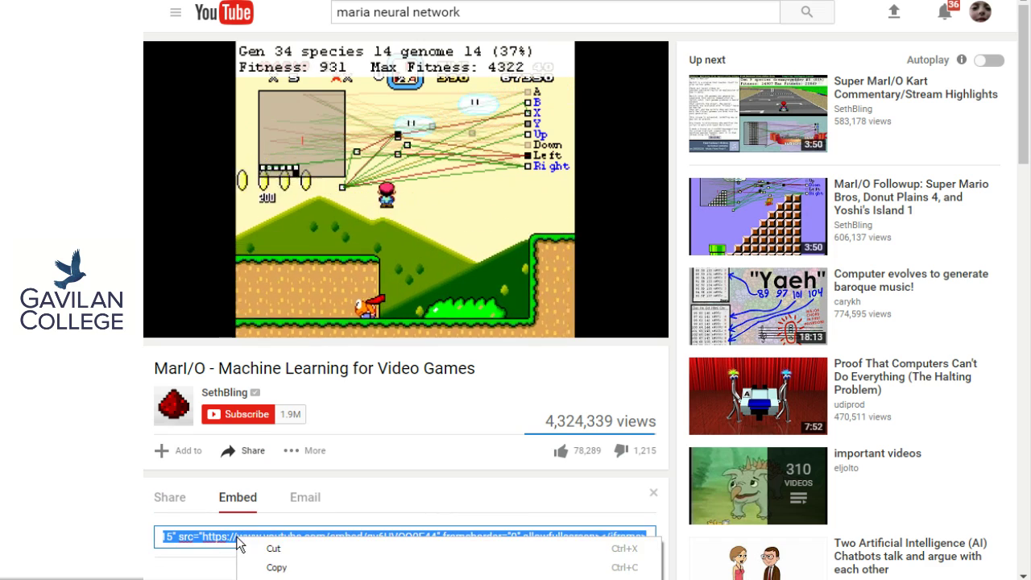
pyautogui.click(289, 569)
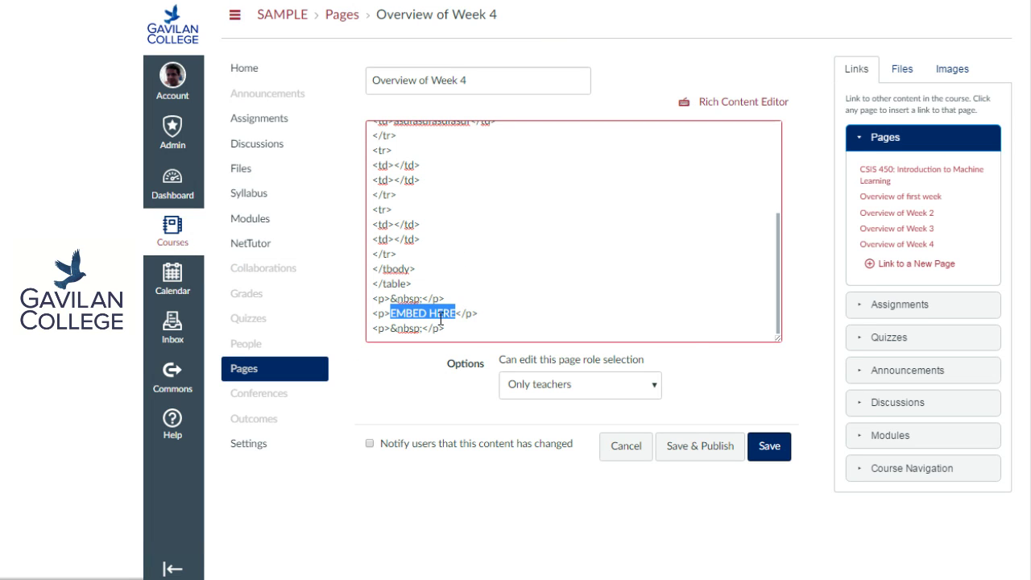
pyautogui.rightClick(439, 318)
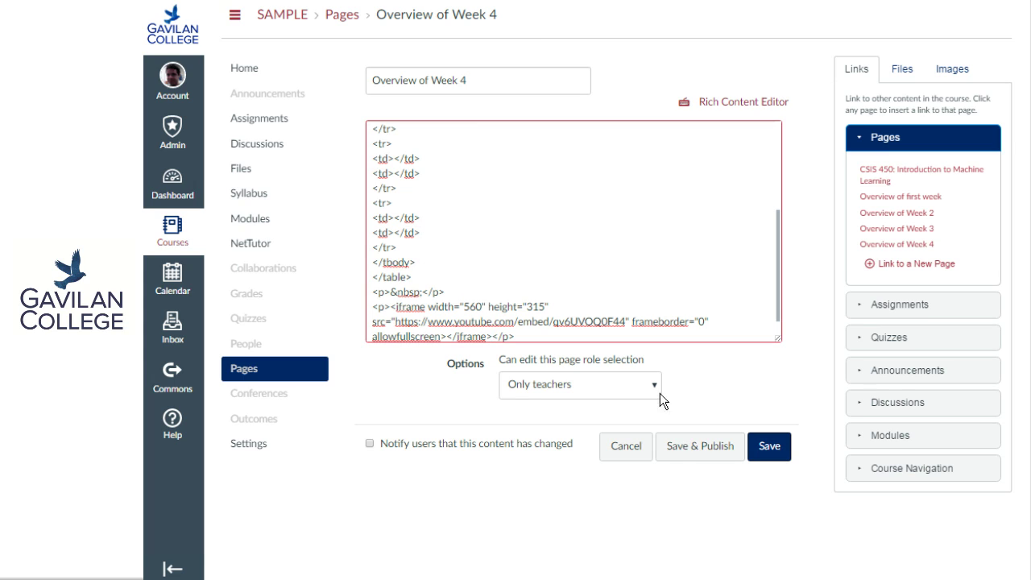
# Return to the rich content view, save the Overview of Week 4 page without publishing it, and examine the embedded video on the saved page
pyautogui.click(706, 102)
pyautogui.scroll(-5, 613, 295)
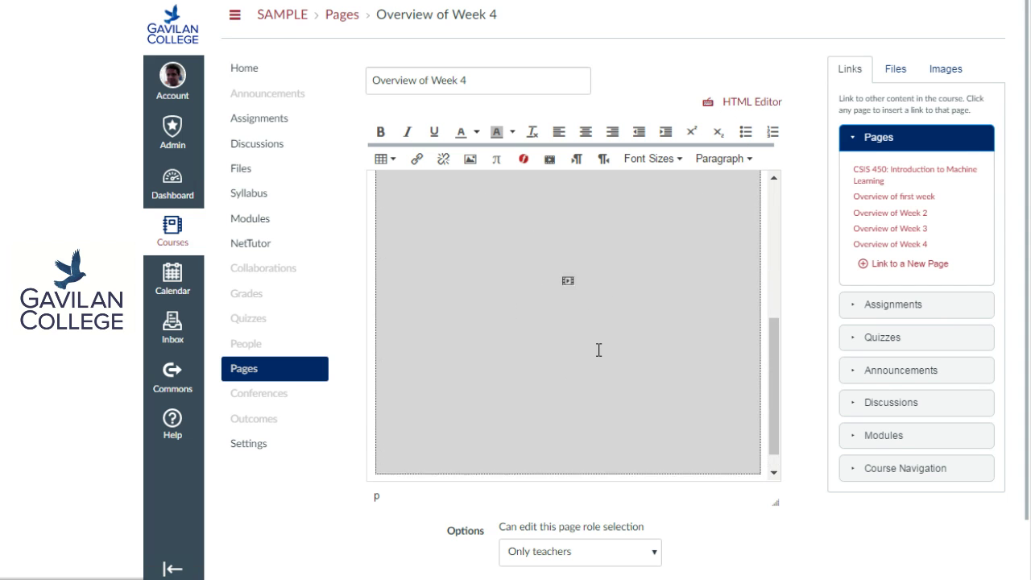
pyautogui.scroll(-2, 809, 431)
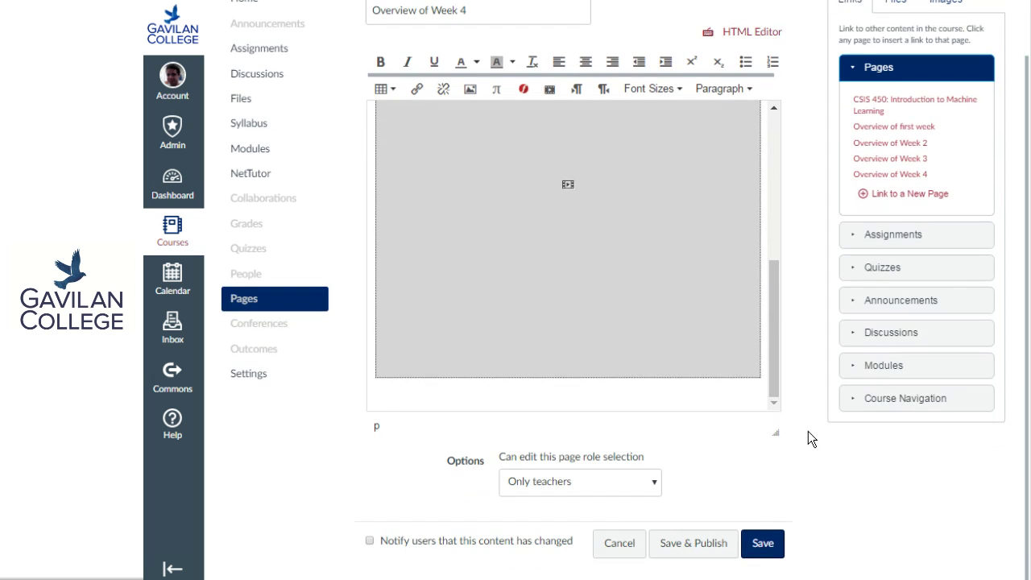
pyautogui.click(762, 544)
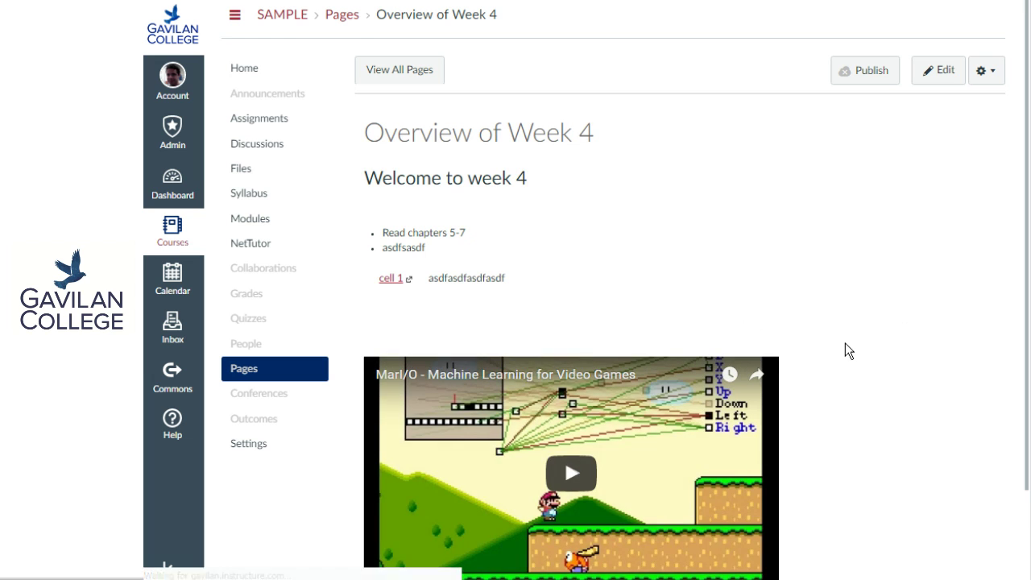
pyautogui.scroll(-2, 846, 347)
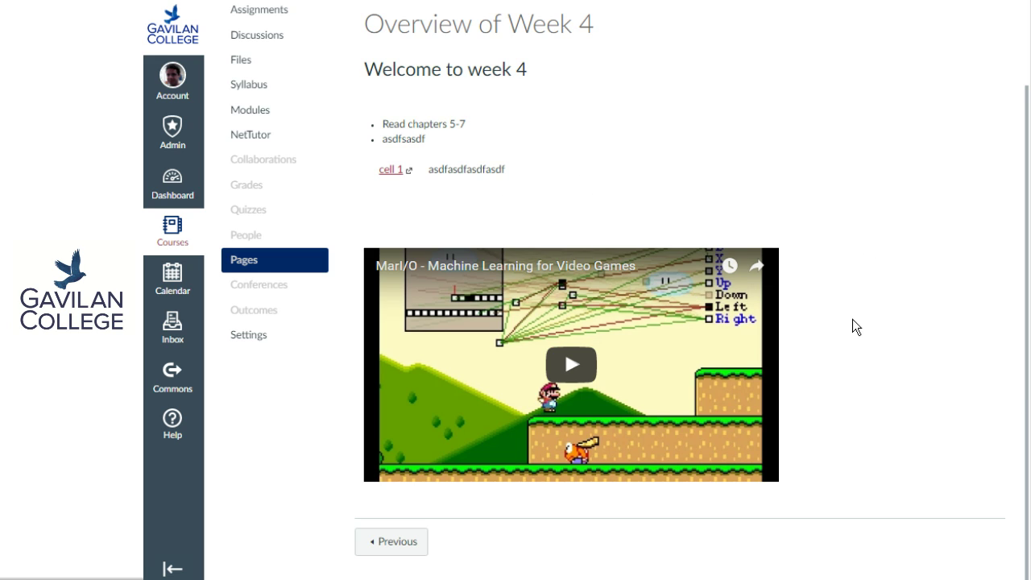
pyautogui.scroll(3, 850, 370)
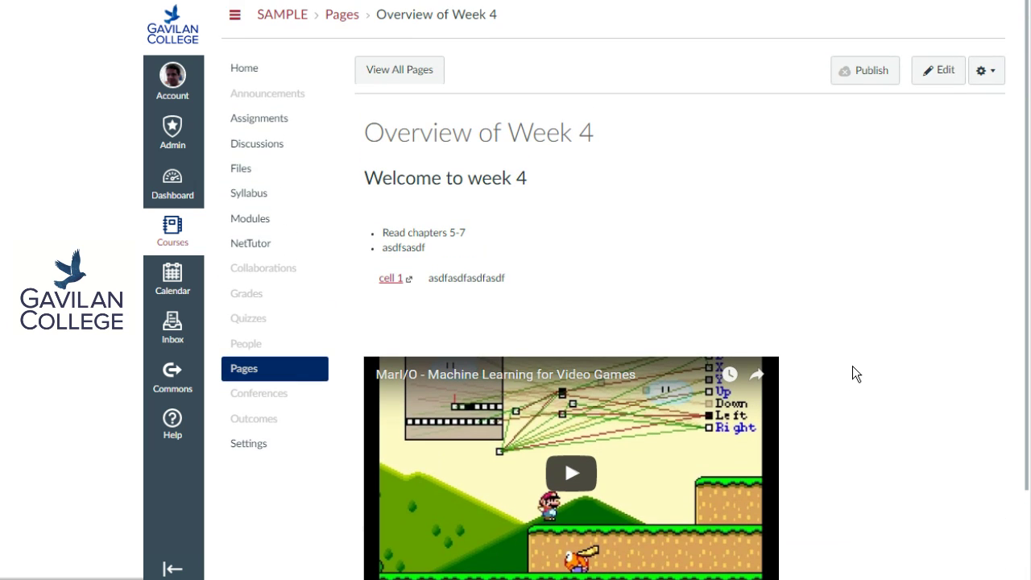
pyautogui.scroll(-1, 853, 365)
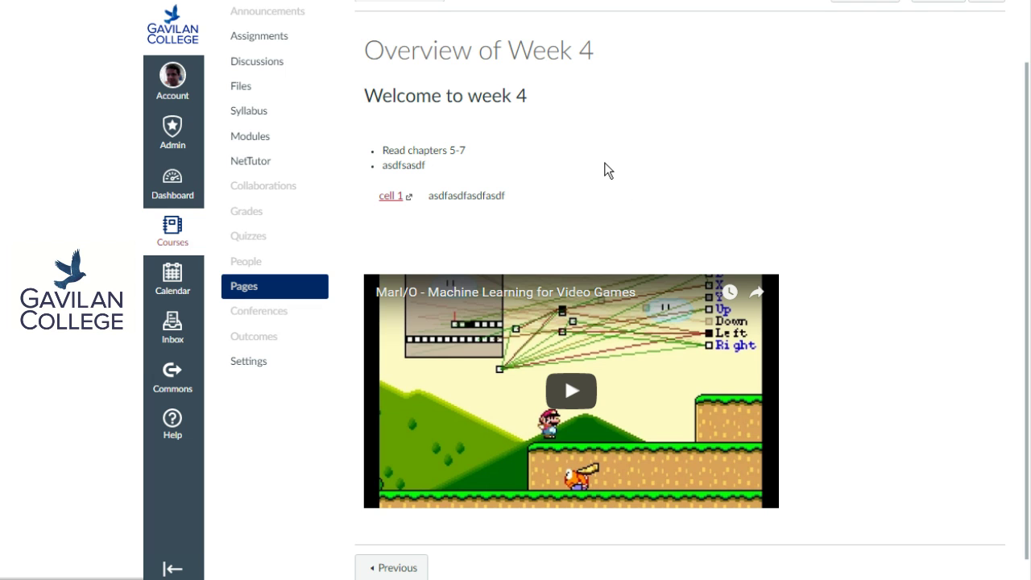
pyautogui.scroll(1, 606, 168)
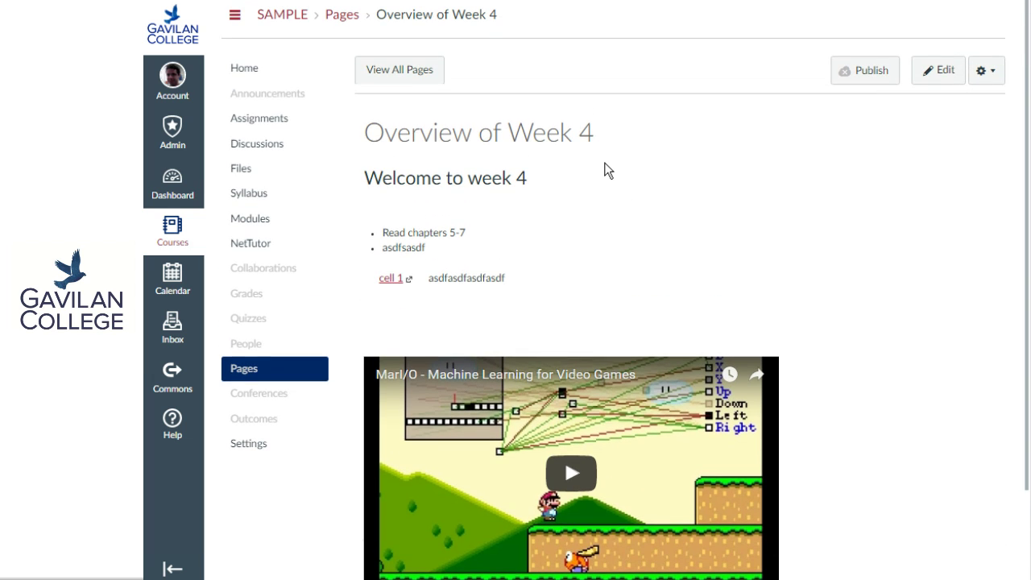
# Open the course home page and examine its instructor details and linked course topics
pyautogui.click(245, 71)
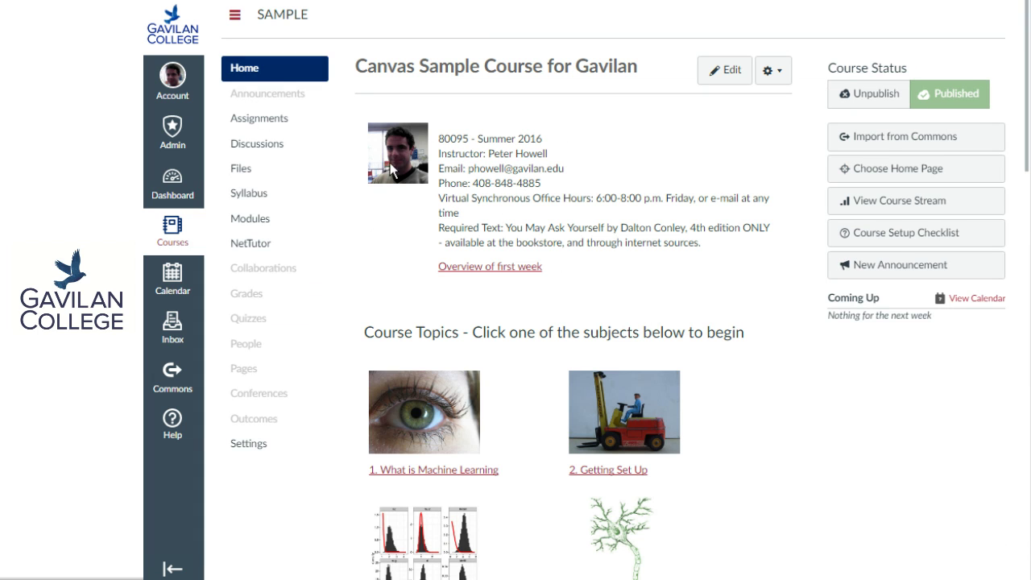
pyautogui.scroll(-1, 638, 187)
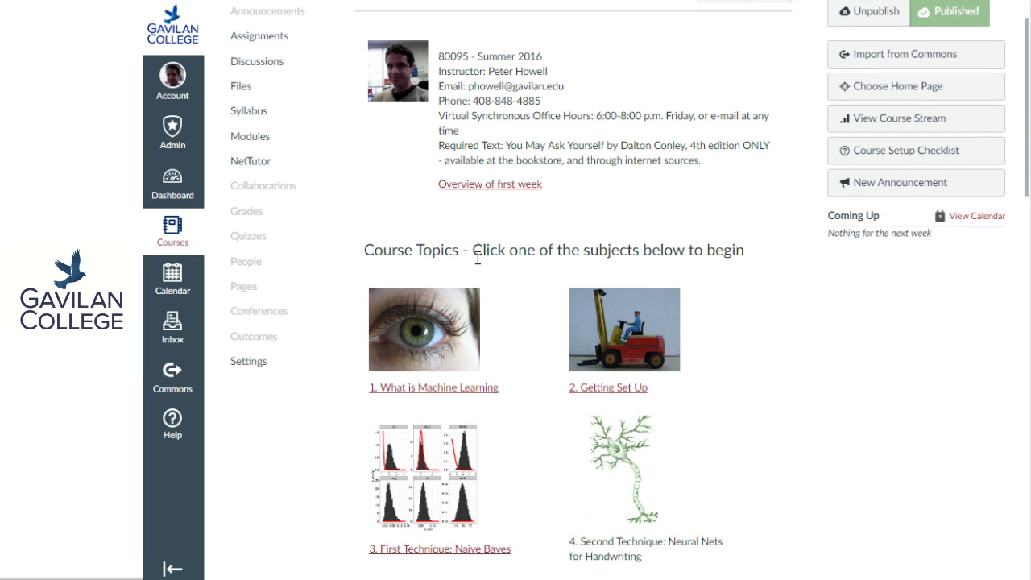
pyautogui.scroll(-1, 526, 261)
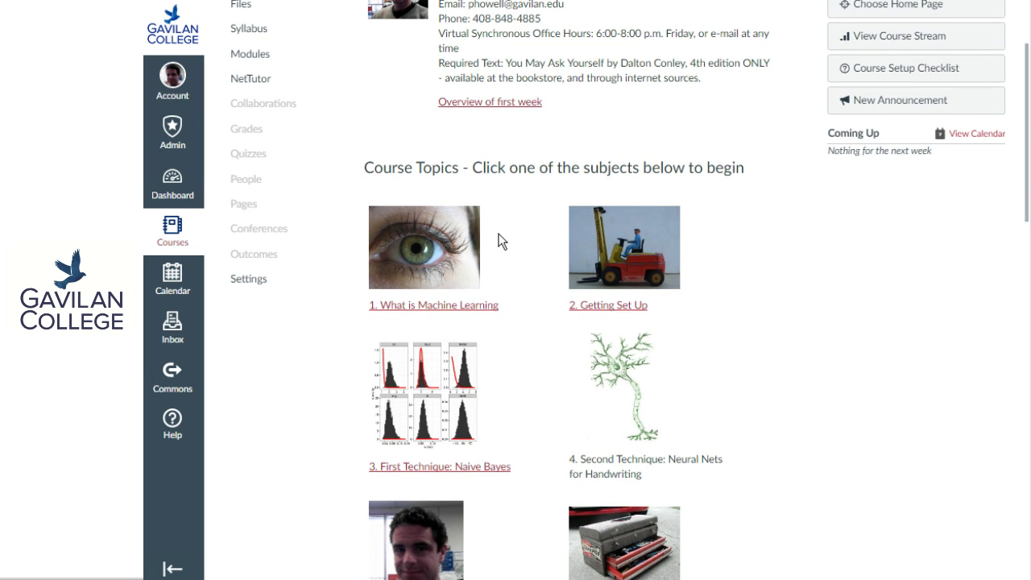
pyautogui.scroll(1, 501, 240)
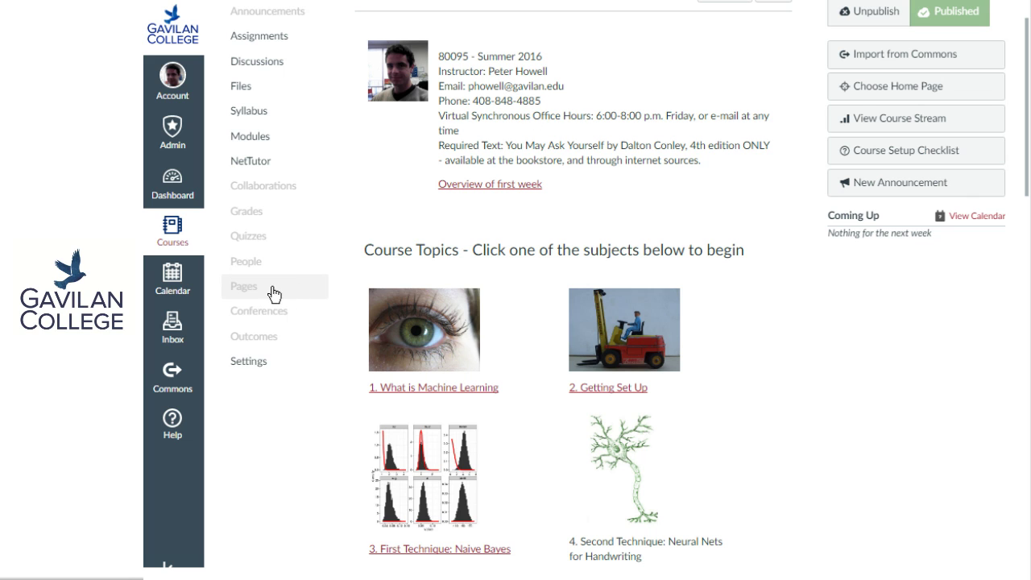
# Review the course modules, view the Overview of Week 2 page from the Getting Set Up module, and return to the modules list
pyautogui.click(252, 136)
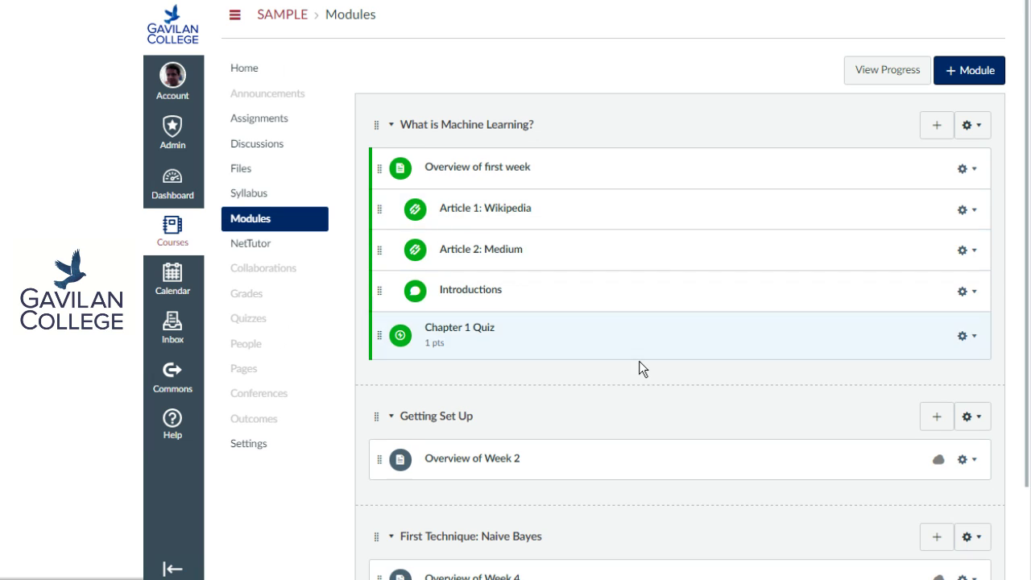
pyautogui.scroll(-3, 645, 365)
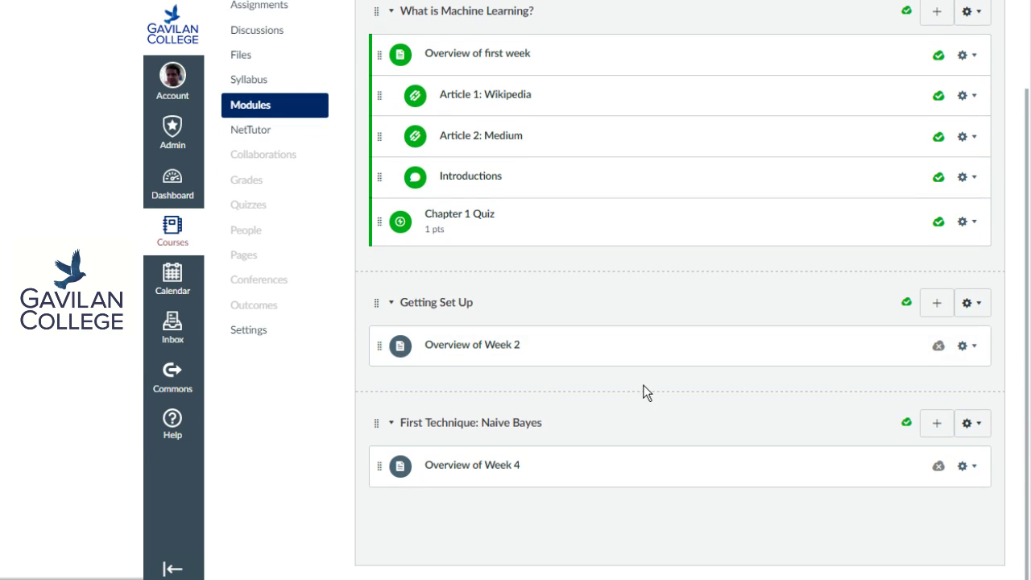
pyautogui.click(473, 346)
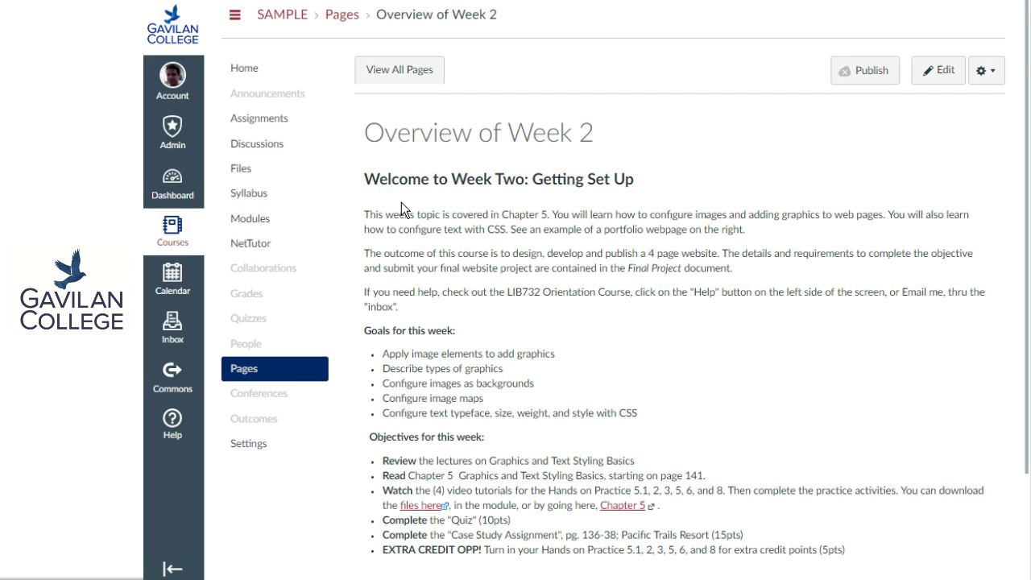
pyautogui.scroll(-2, 402, 202)
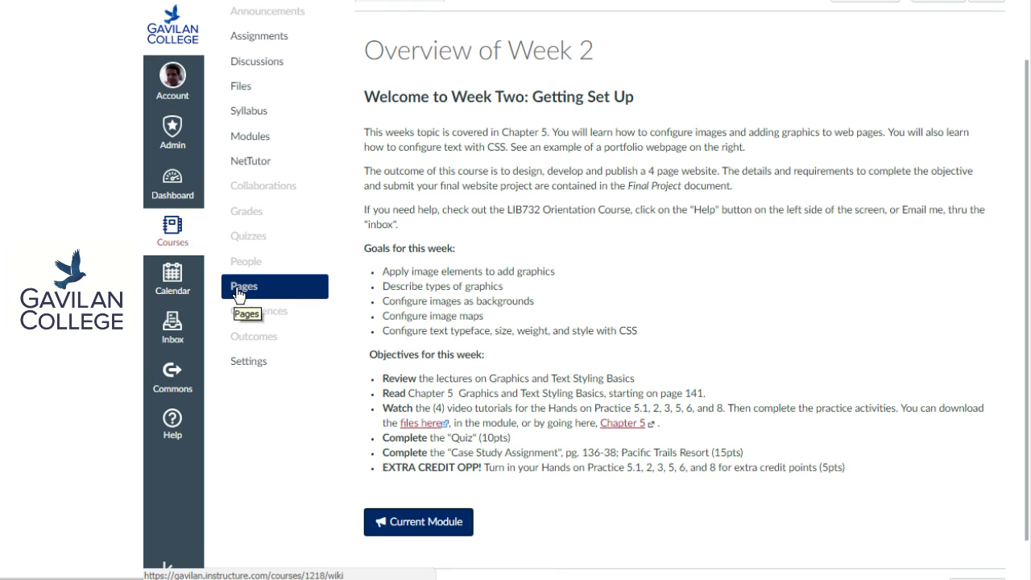
pyautogui.click(249, 138)
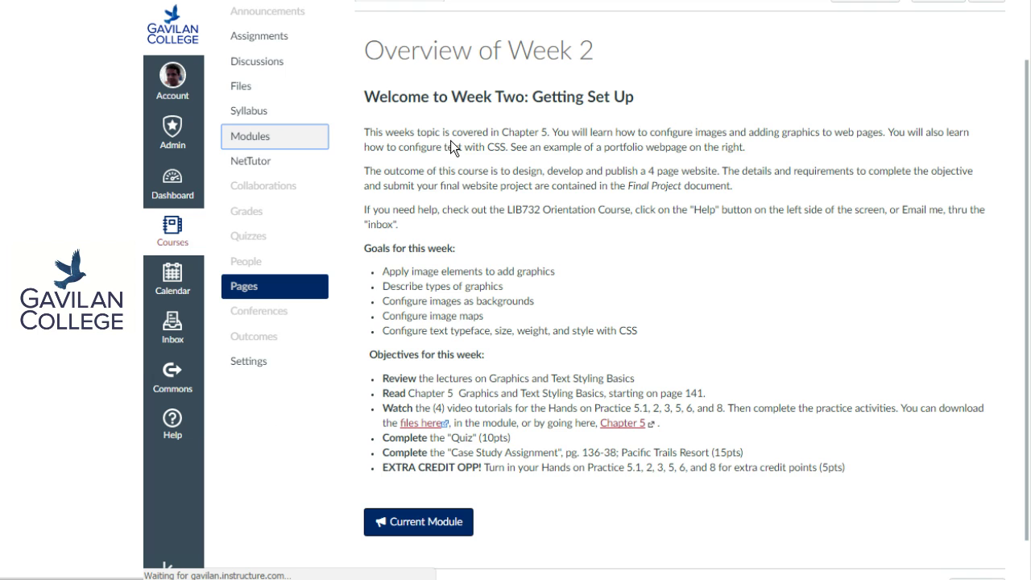
pyautogui.scroll(-1, 499, 242)
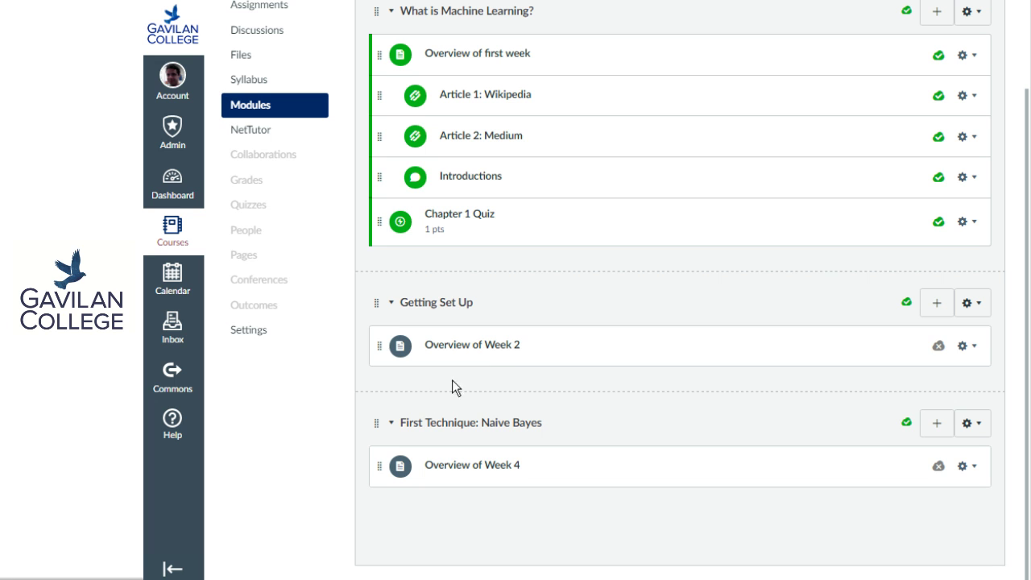
pyautogui.scroll(3, 517, 357)
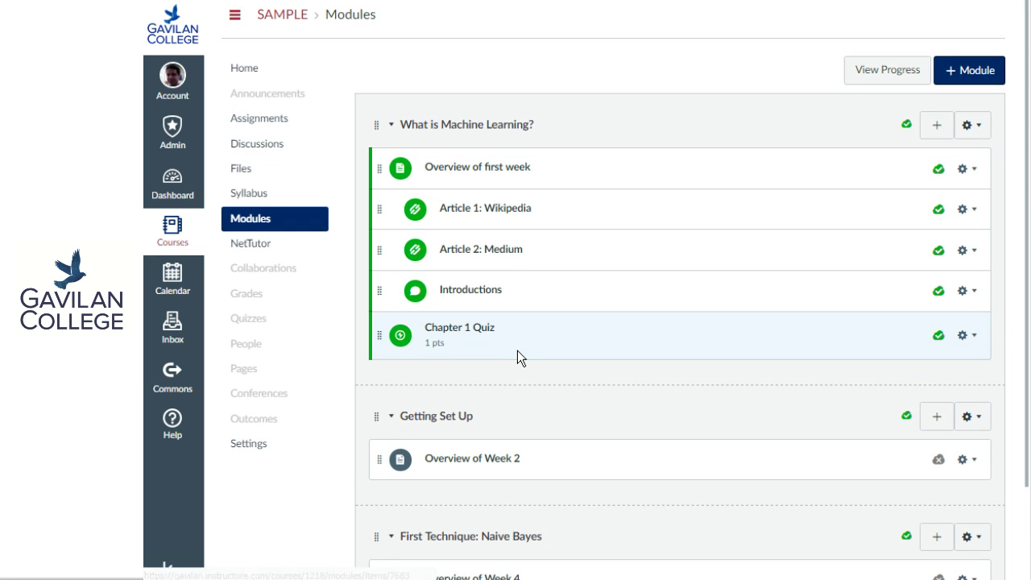